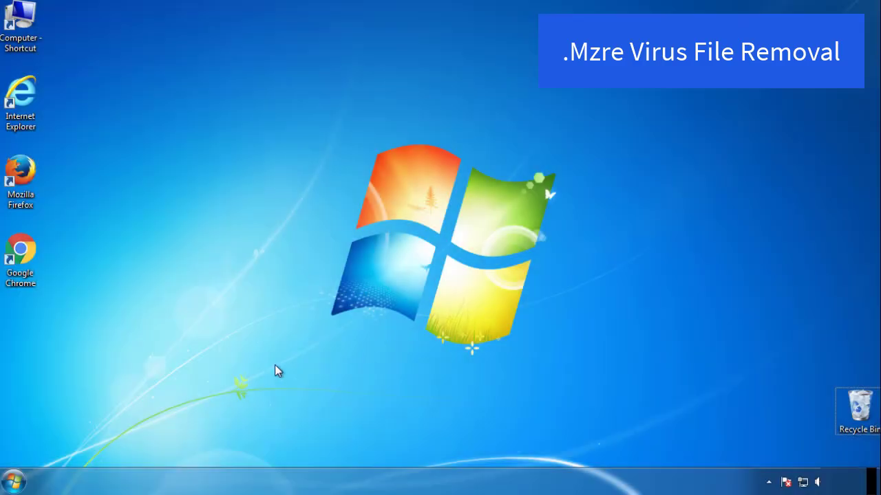
# Run msconfig, enable Safe boot (Minimal) on the Boot tab, and restart
pyautogui.click(15, 480)
pyautogui.click(71, 444)
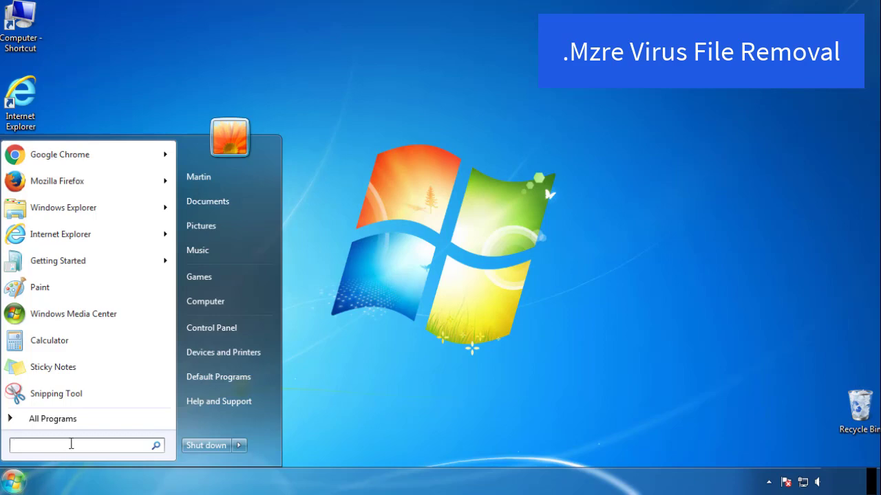
pyautogui.write('msconfig')
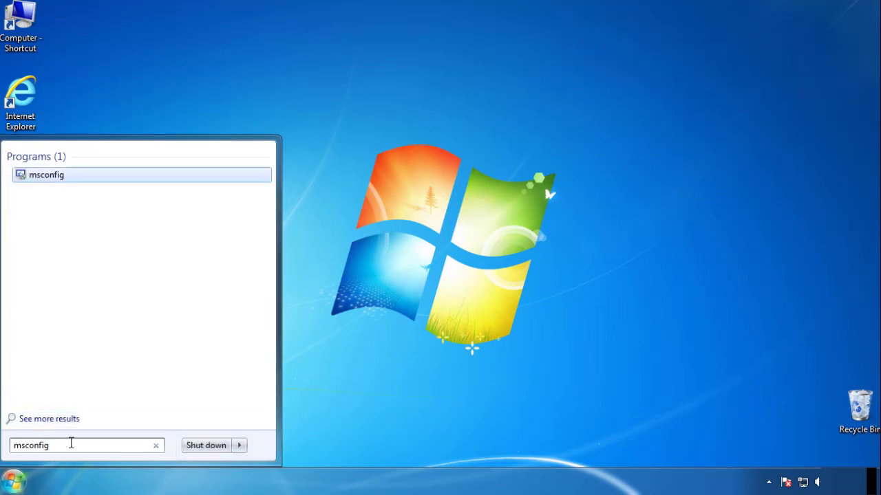
pyautogui.press('Return')
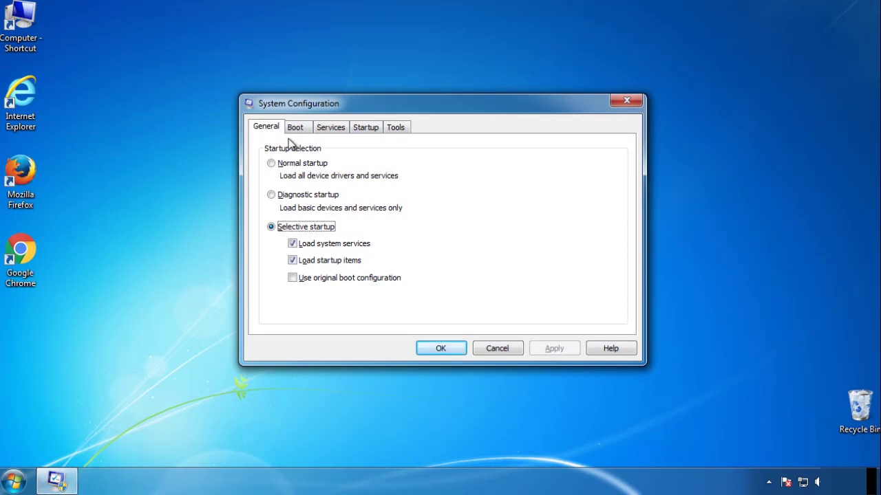
pyautogui.click(296, 130)
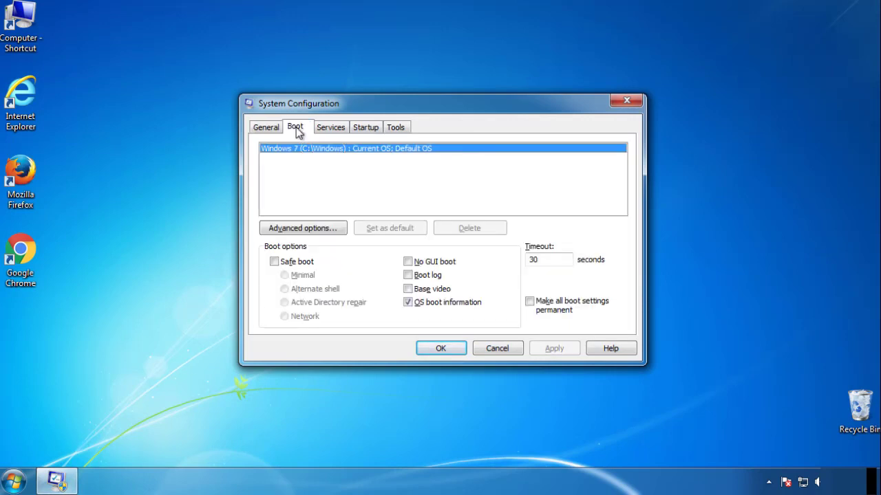
pyautogui.click(275, 262)
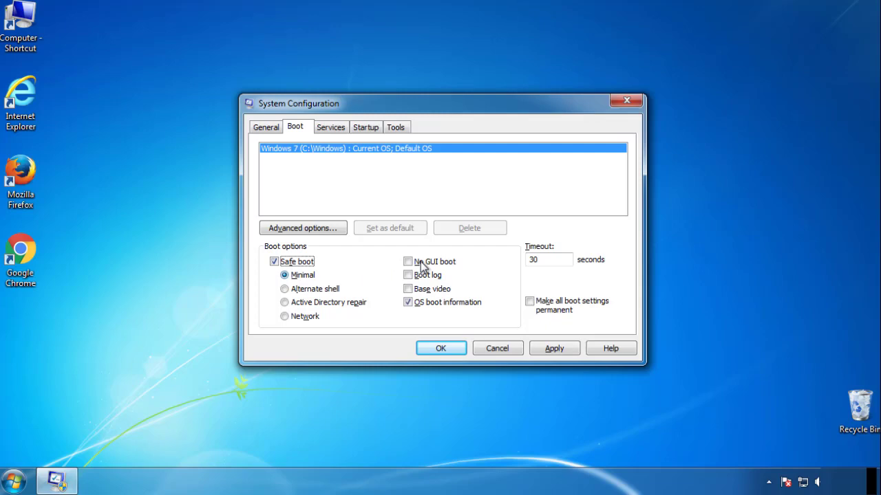
pyautogui.click(441, 349)
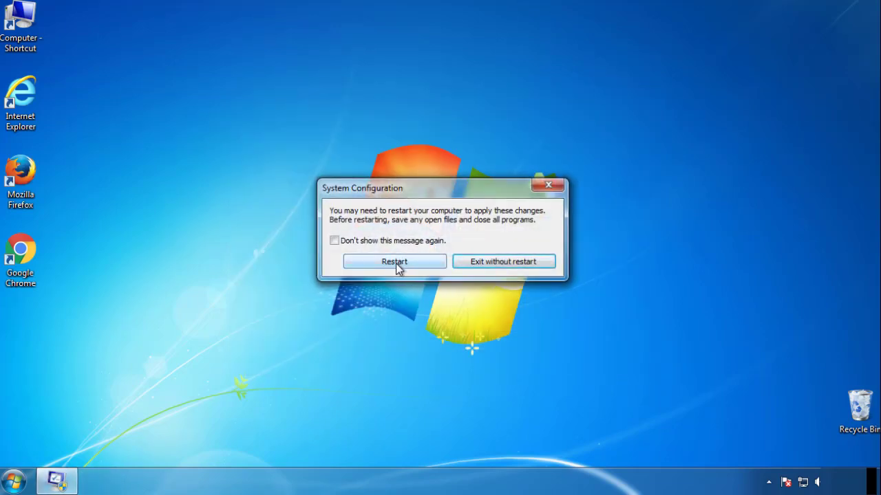
pyautogui.click(396, 263)
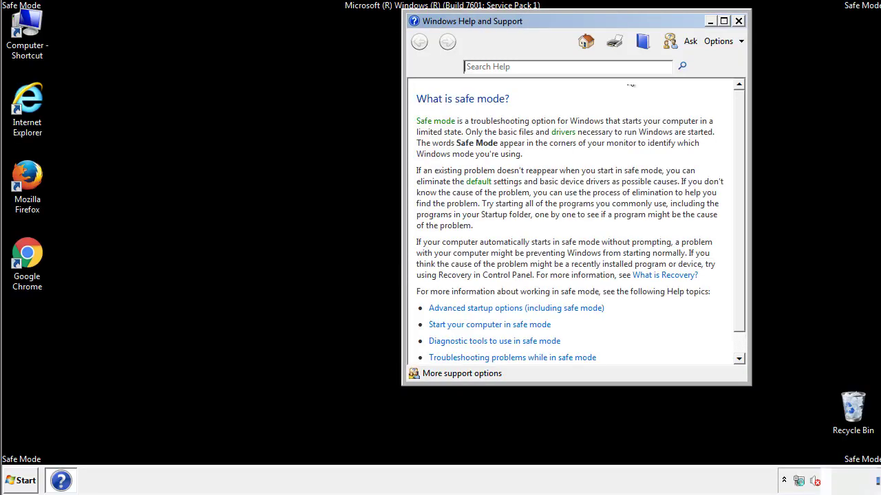
# Close Help, turn on Show hidden files, folders and drives in Folder Options, then close Control Panel
pyautogui.click(738, 21)
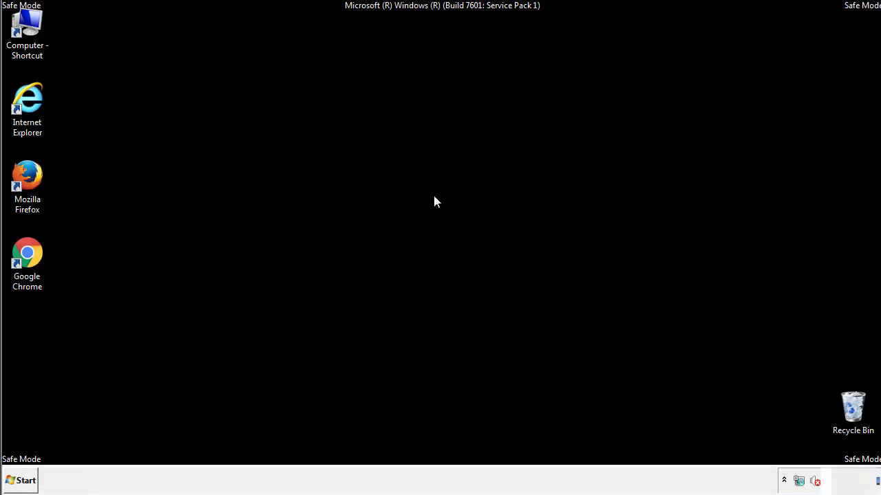
pyautogui.click(26, 479)
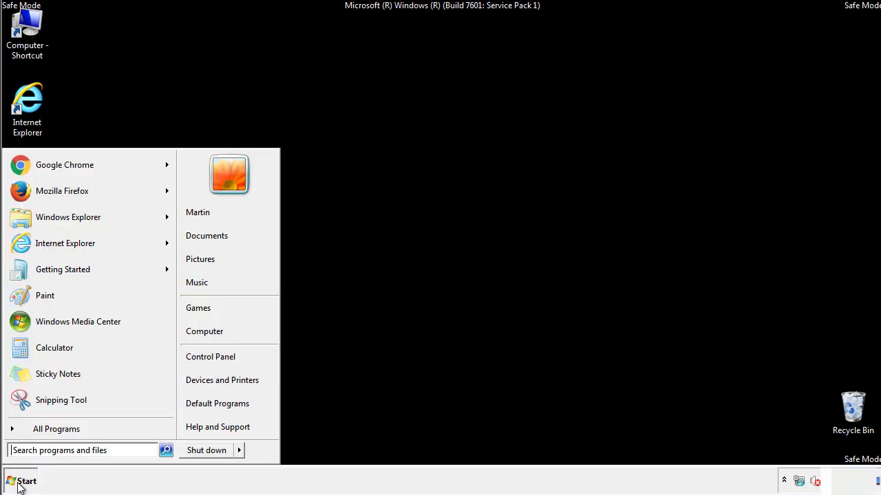
pyautogui.click(220, 356)
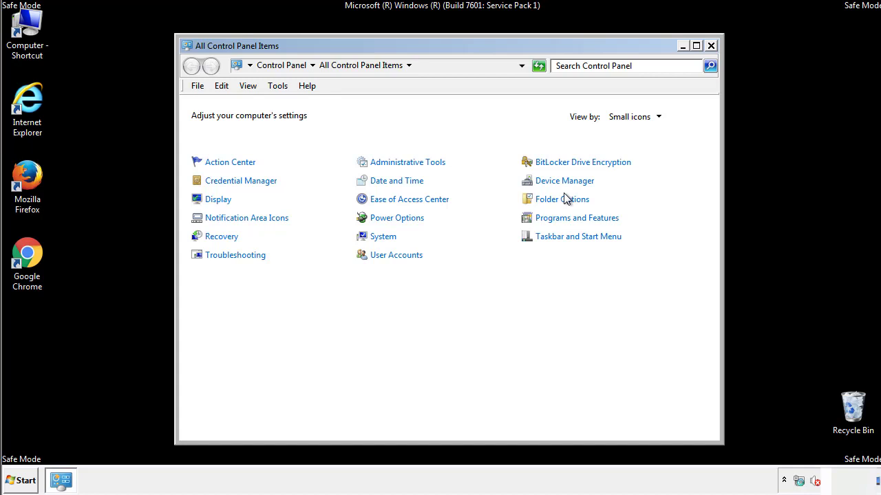
pyautogui.click(564, 201)
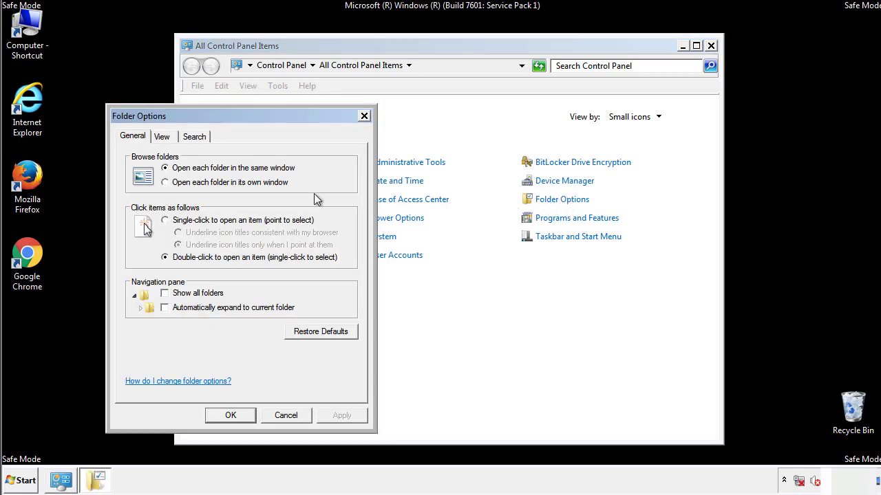
pyautogui.click(163, 137)
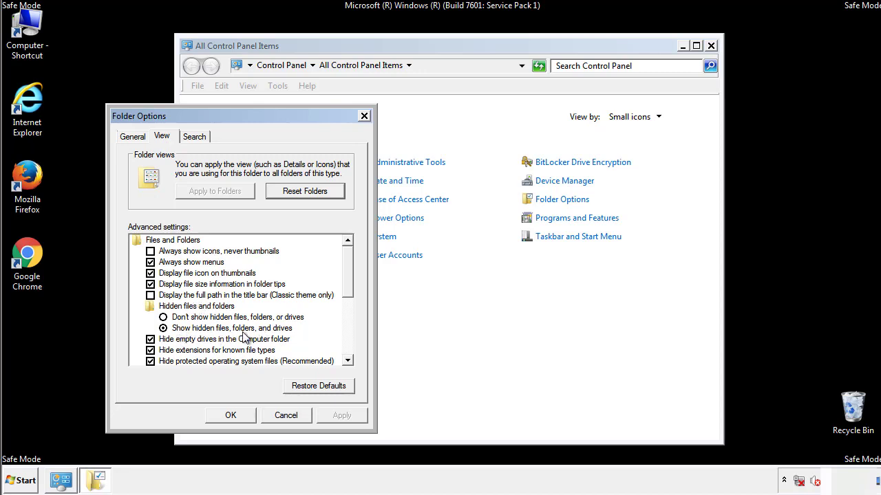
pyautogui.click(237, 415)
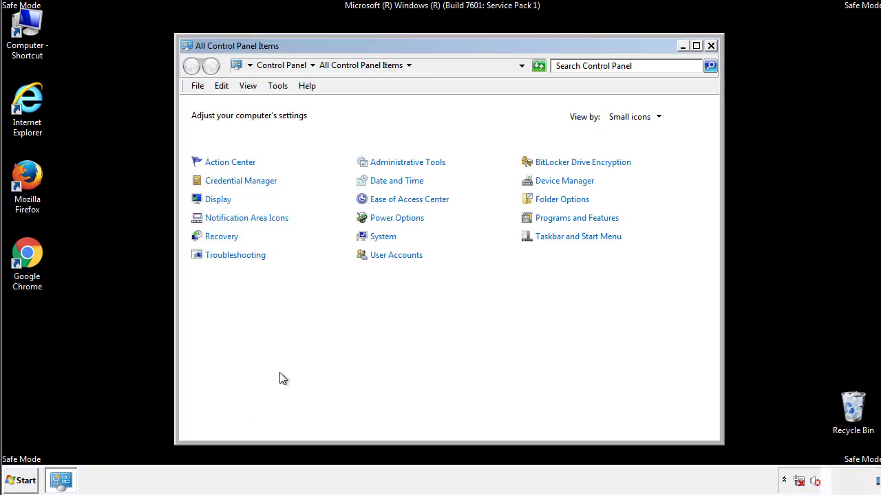
pyautogui.click(711, 45)
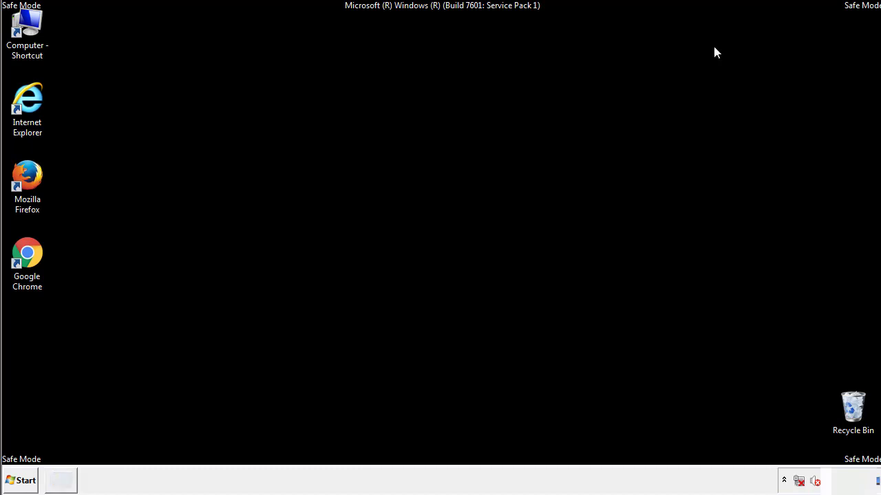
# Browse to C:\Windows\System32\drivers\etc and open the hosts file, reaching the Open with dialog
pyautogui.doubleClick(28, 26)
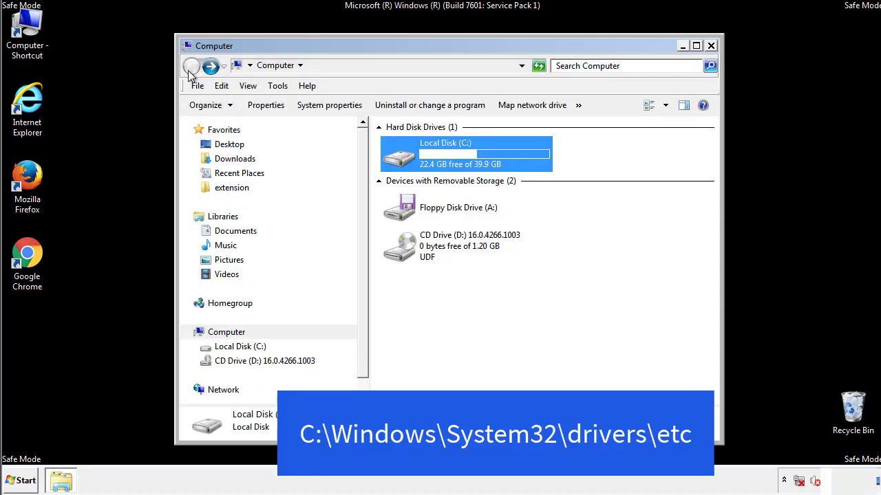
pyautogui.doubleClick(405, 160)
pyautogui.doubleClick(403, 251)
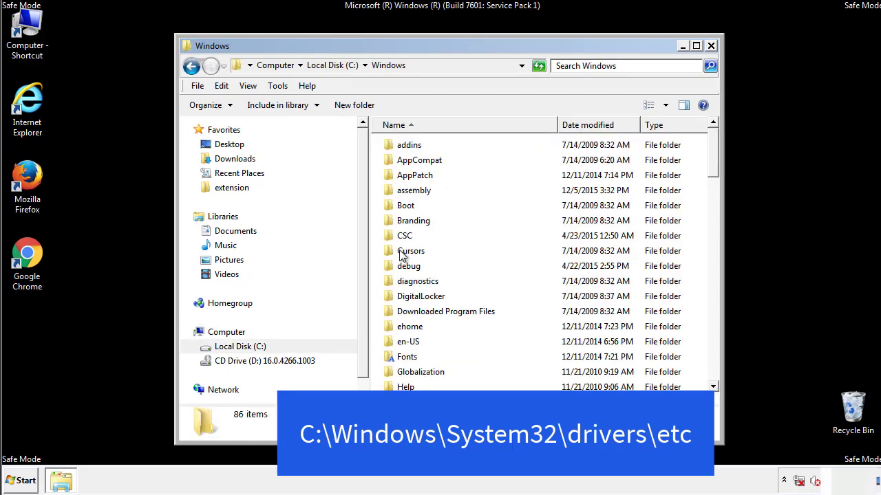
pyautogui.scroll(-2, 406, 310)
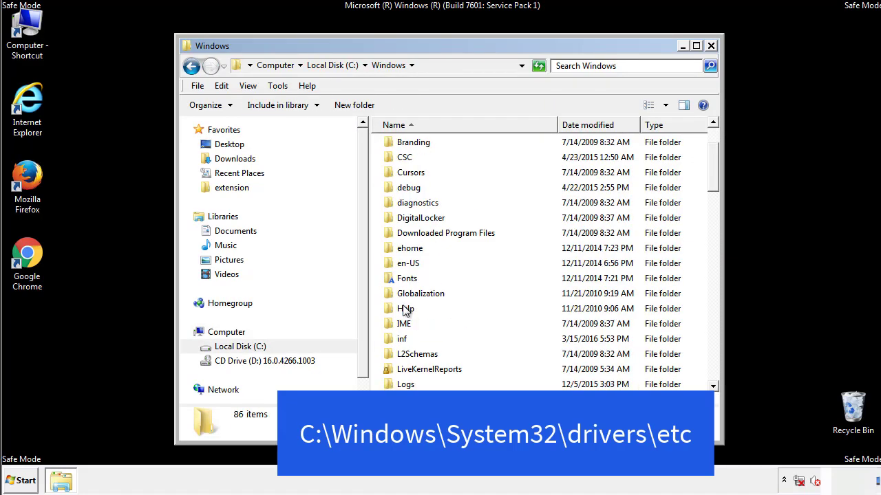
pyautogui.scroll(-7, 406, 311)
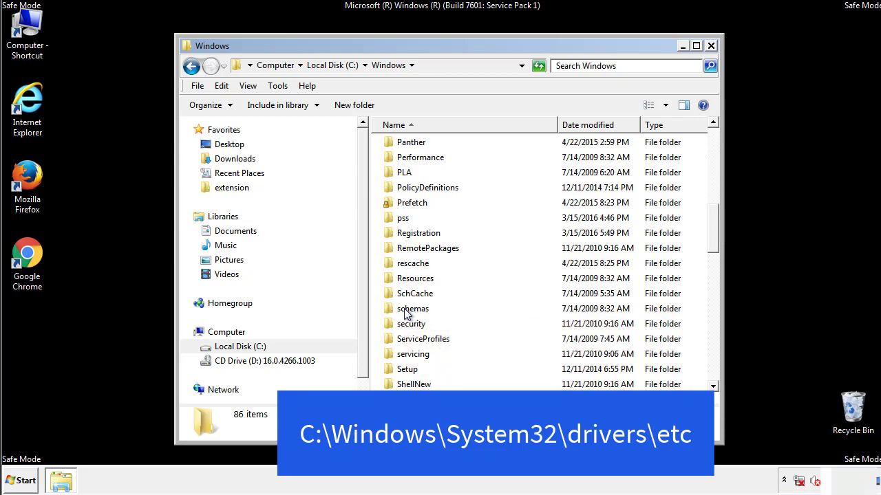
pyautogui.scroll(-2, 406, 313)
pyautogui.doubleClick(416, 357)
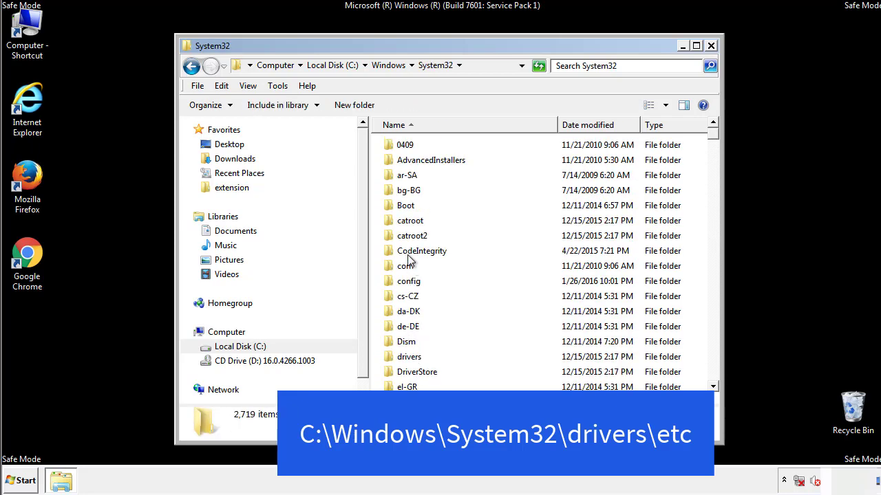
pyautogui.doubleClick(411, 359)
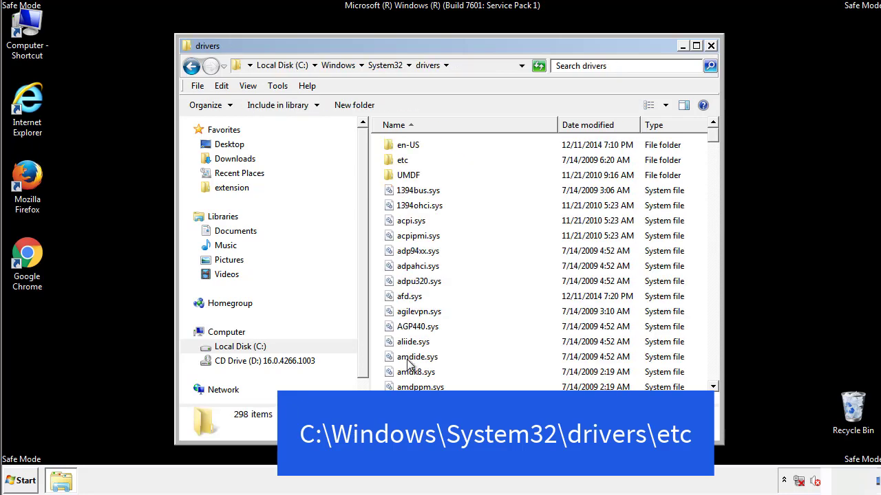
pyautogui.doubleClick(397, 163)
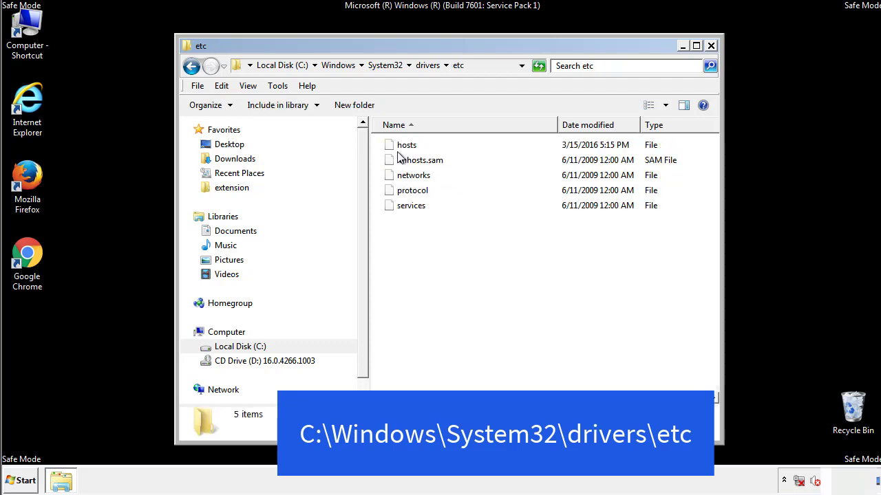
pyautogui.doubleClick(402, 146)
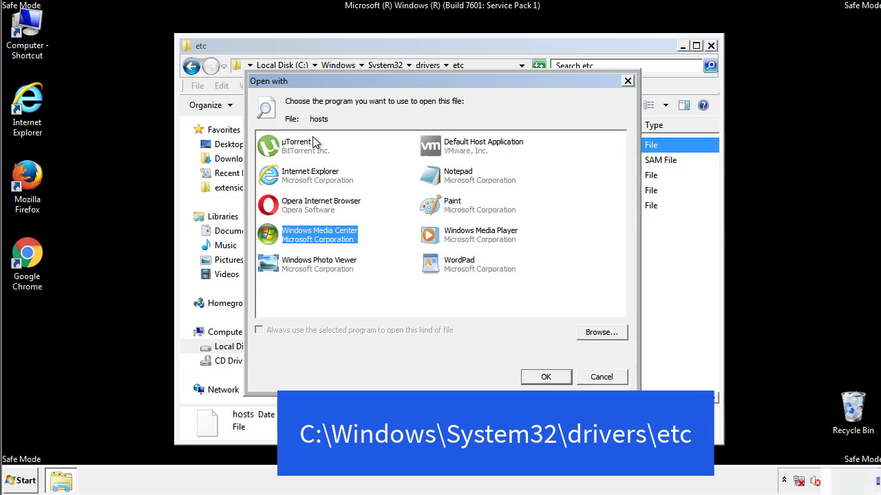
# Open the hosts file in Notepad and bring its window fully into view
pyautogui.click(446, 180)
pyautogui.click(545, 378)
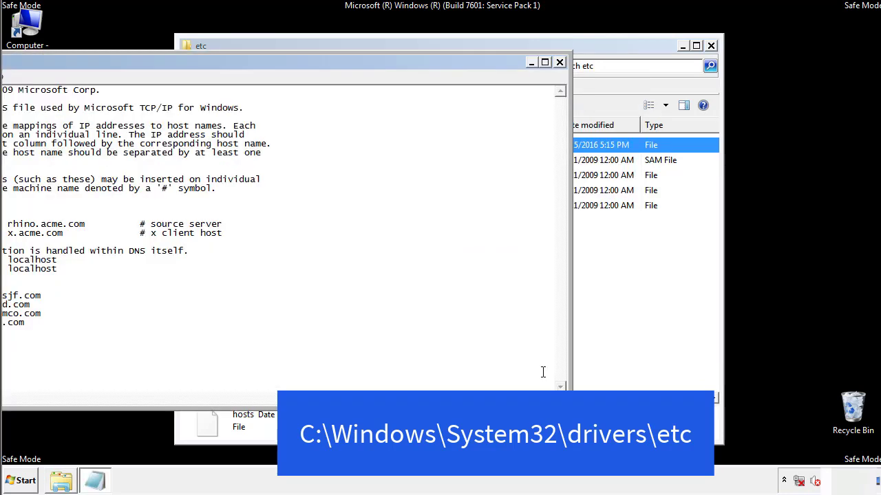
pyautogui.moveTo(364, 68); pyautogui.dragTo(562, 81)
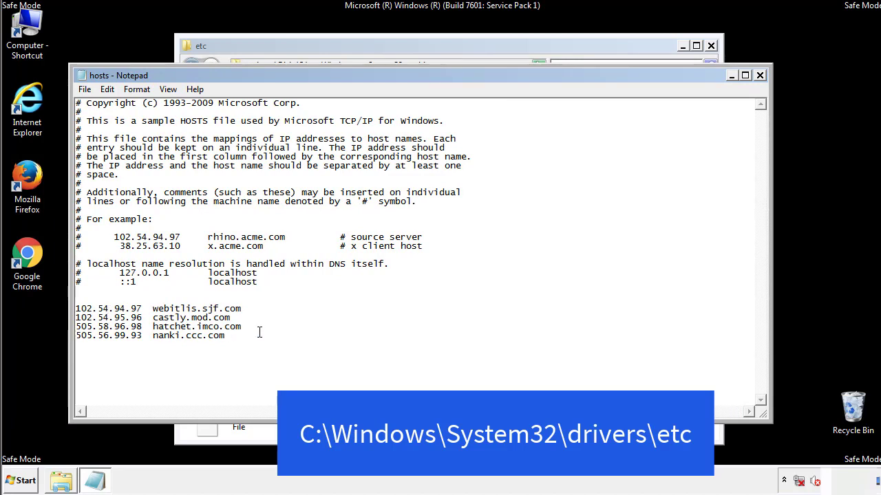
# Delete the four suspicious entries at the end of hosts, save, and close the etc window
pyautogui.moveTo(247, 336); pyautogui.dragTo(93, 307)
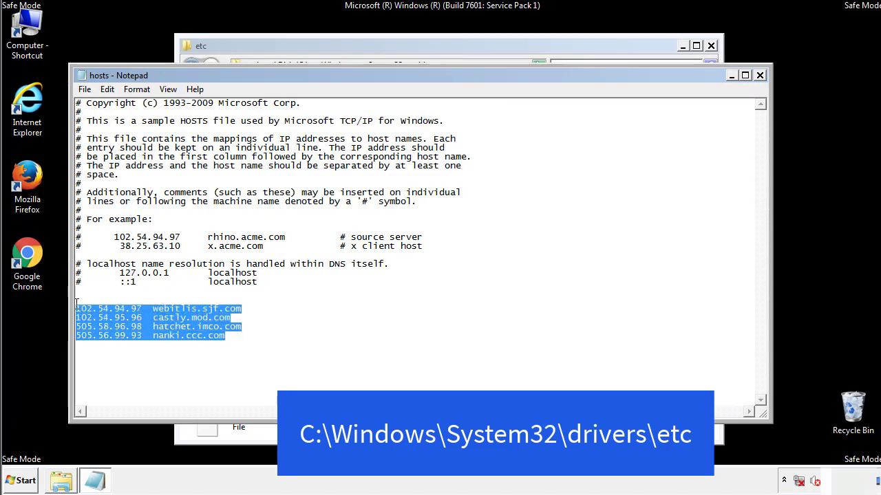
pyautogui.press('Delete')
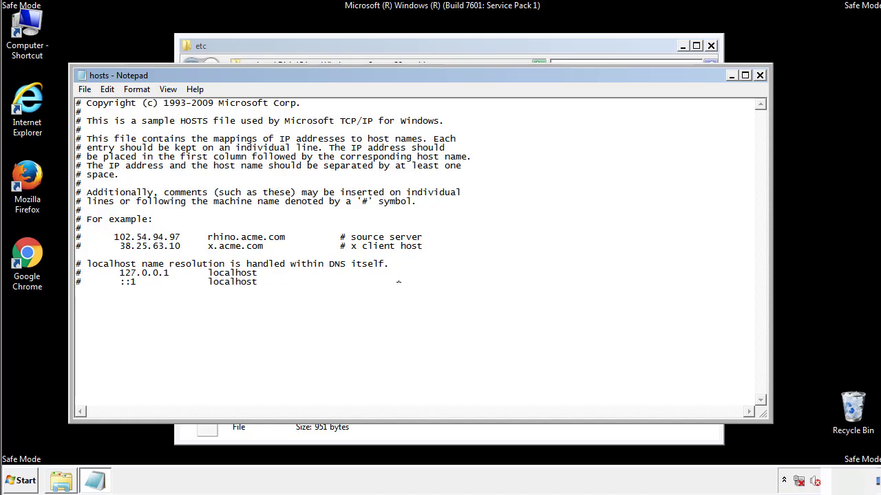
pyautogui.click(760, 76)
pyautogui.click(388, 251)
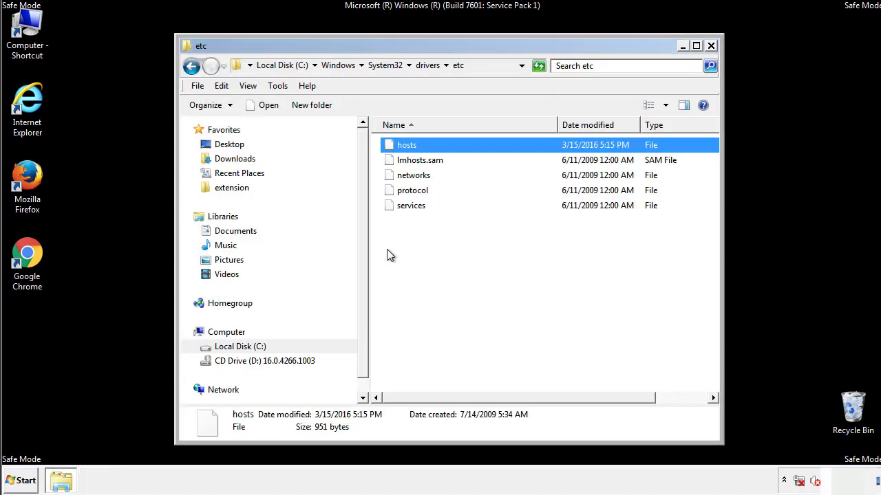
pyautogui.click(387, 251)
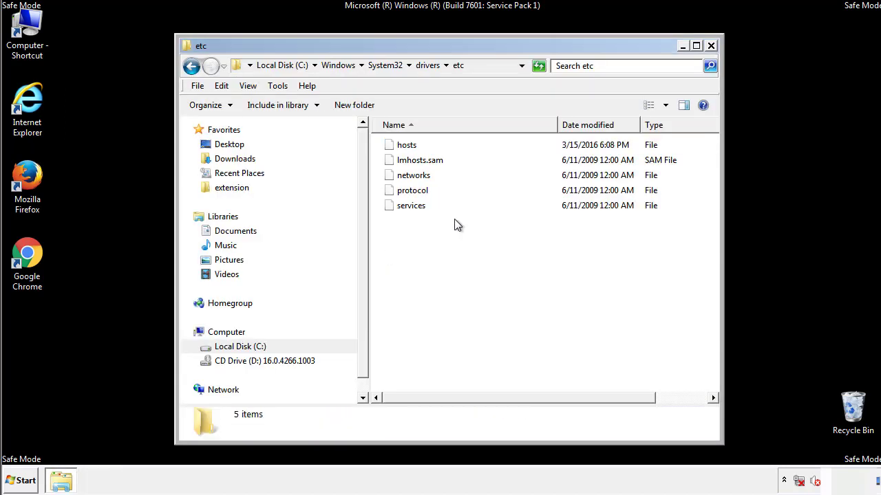
pyautogui.click(711, 47)
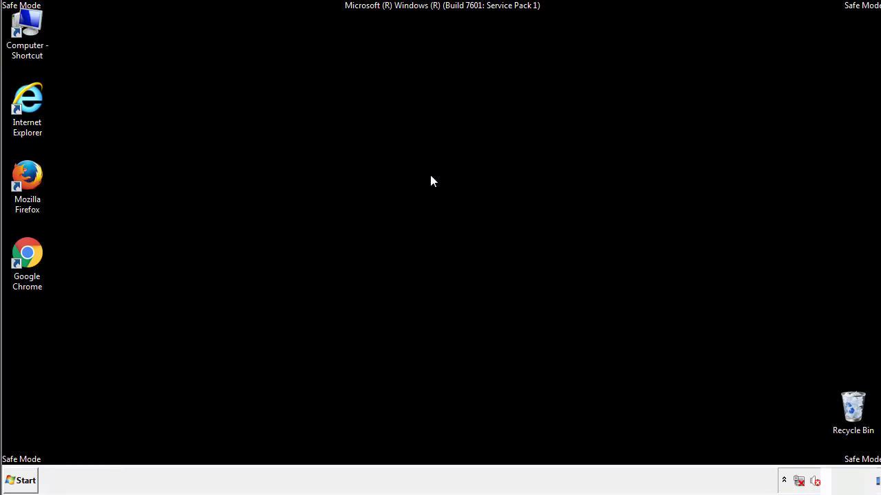
# Open the Startup folder from All Programs in an Explorer window
pyautogui.click(21, 481)
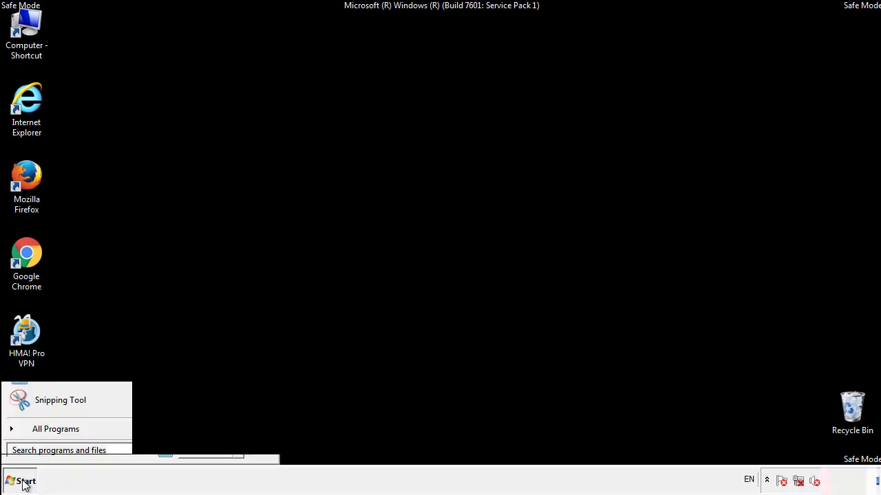
pyautogui.click(40, 434)
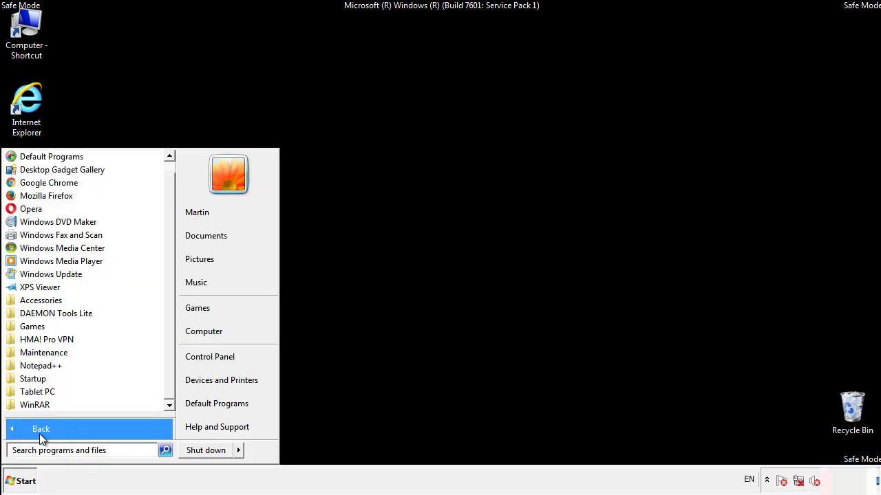
pyautogui.rightClick(35, 377)
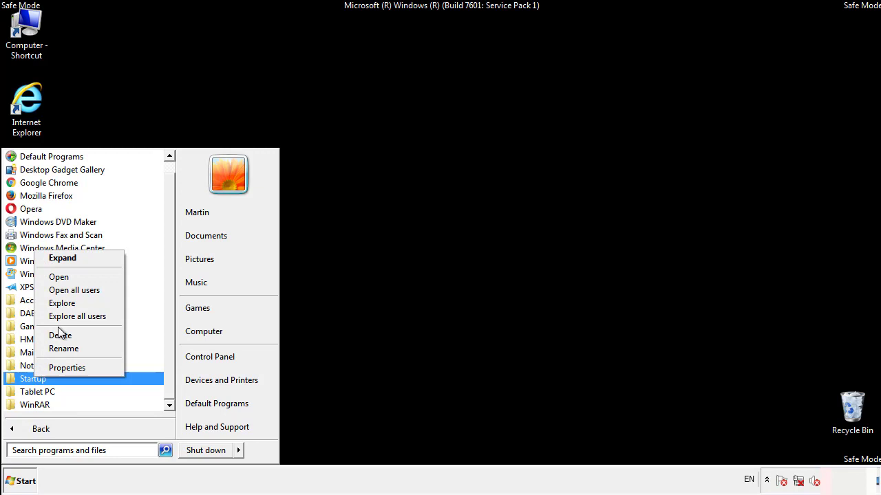
pyautogui.click(67, 277)
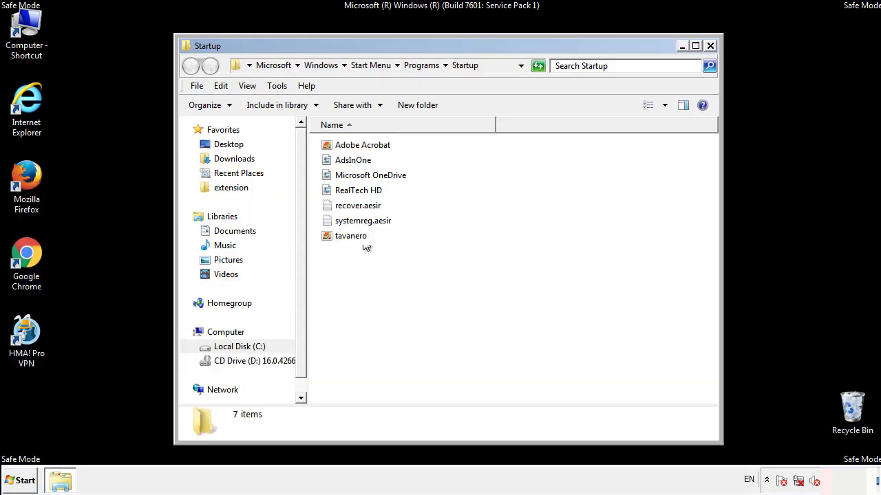
# Delete AdsInOne, recover.aesir, systemreg.aesir and tavanero from Startup, then close the window
pyautogui.click(359, 162)
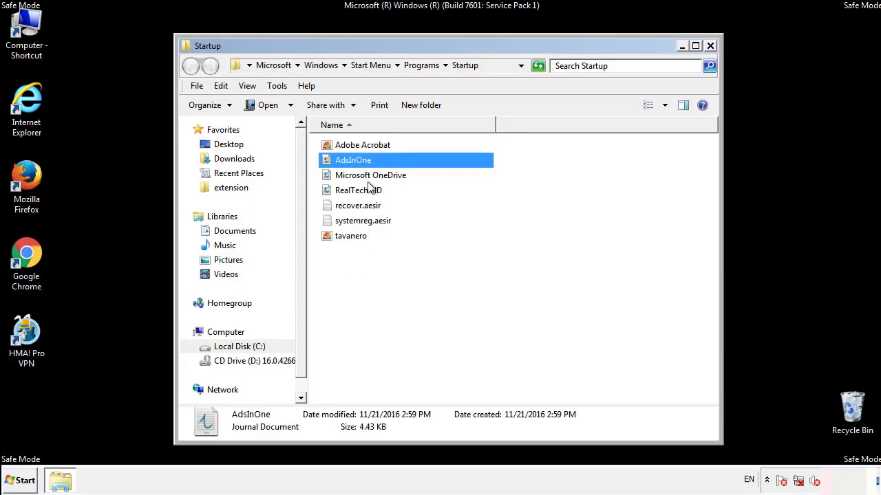
pyautogui.keyDown('ctrl'); pyautogui.click(358, 206); pyautogui.keyUp('ctrl')
pyautogui.keyDown('ctrl'); pyautogui.click(366, 220); pyautogui.keyUp('ctrl')
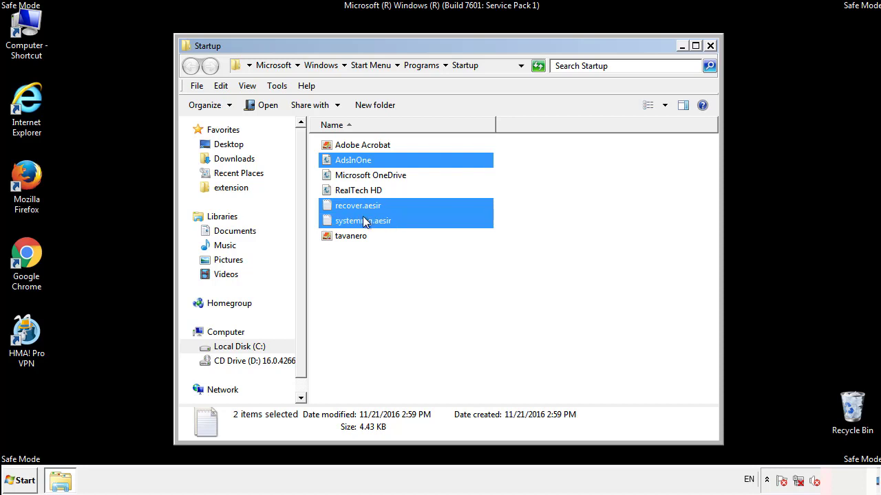
pyautogui.keyDown('ctrl'); pyautogui.click(353, 236); pyautogui.keyUp('ctrl')
pyautogui.rightClick(349, 237)
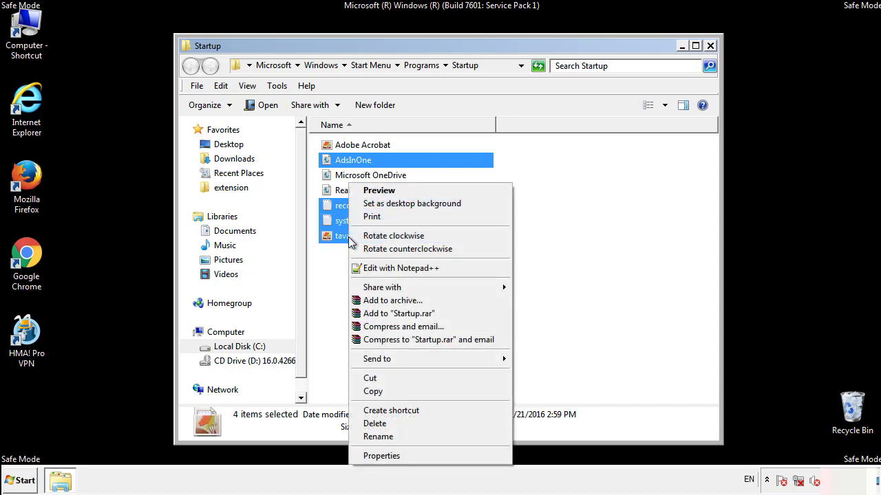
pyautogui.click(373, 423)
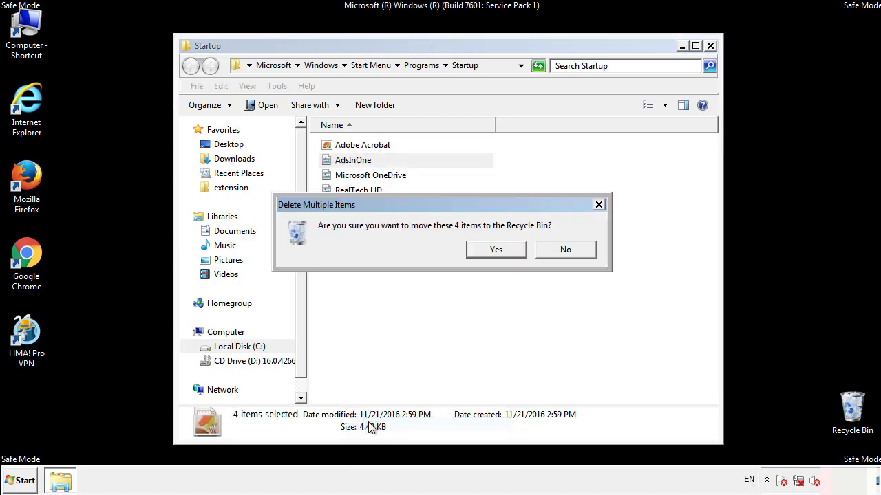
pyautogui.click(486, 251)
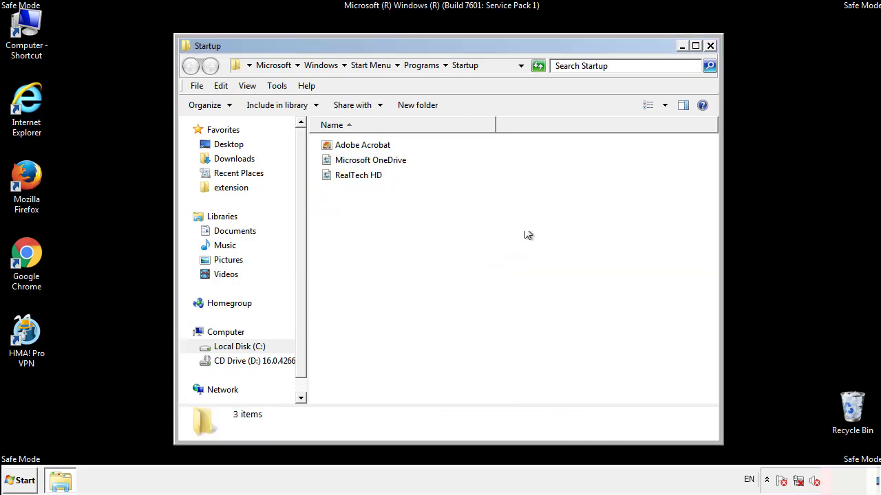
pyautogui.click(712, 52)
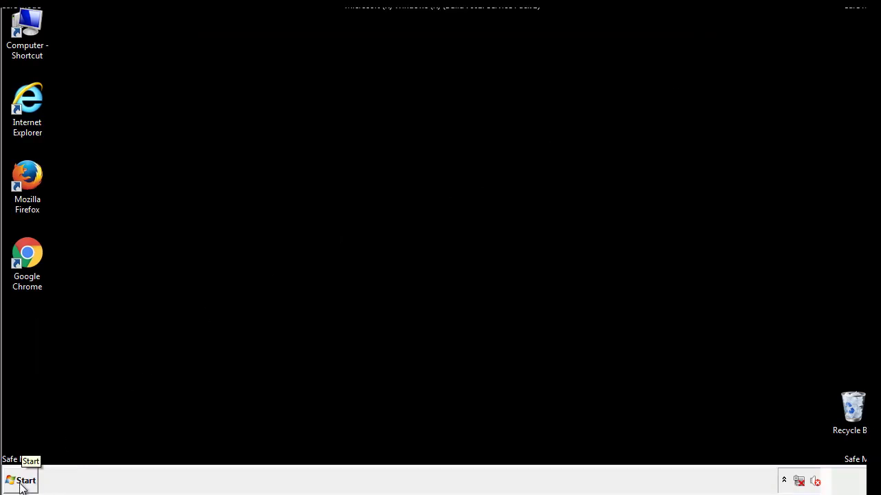
# Launch Registry Editor by searching 'regedit' from the Start menu
pyautogui.click(21, 485)
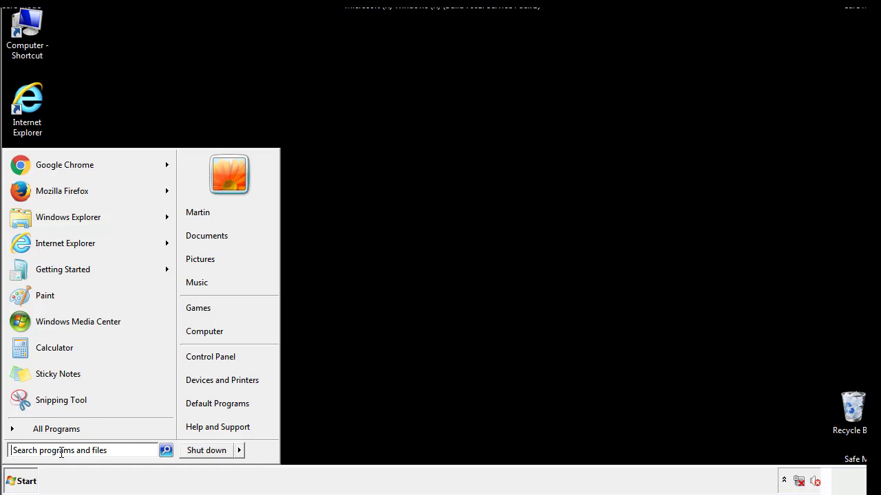
pyautogui.write('reged')
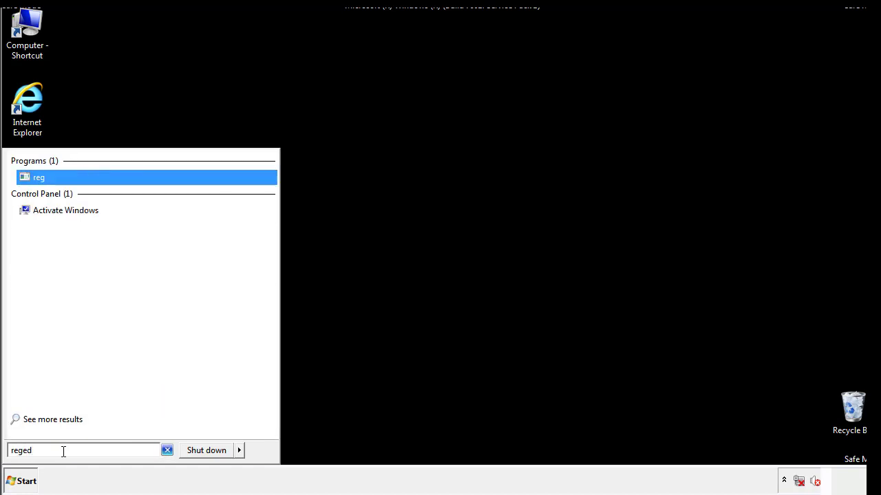
pyautogui.write('it')
pyautogui.press('Return')
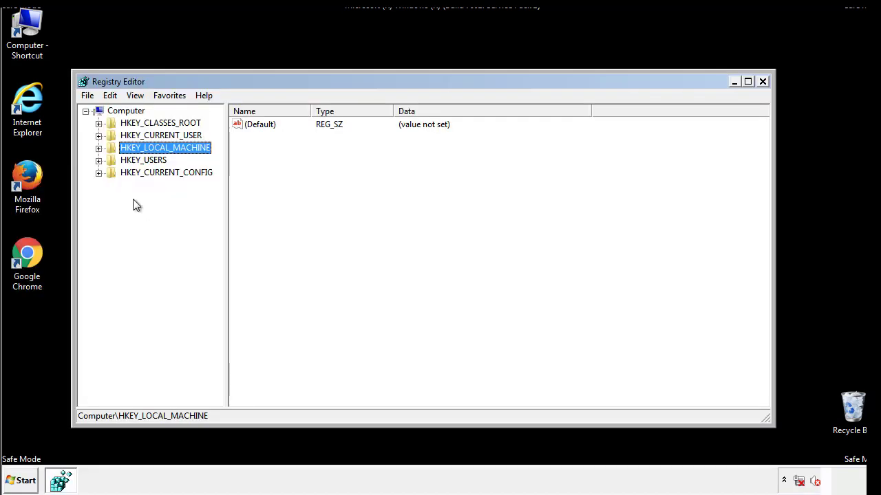
# Expand HKEY_LOCAL_MACHINE\SOFTWARE\Microsoft\Windows\CurrentVersion to reveal its Run and RunOnce keys
pyautogui.click(99, 150)
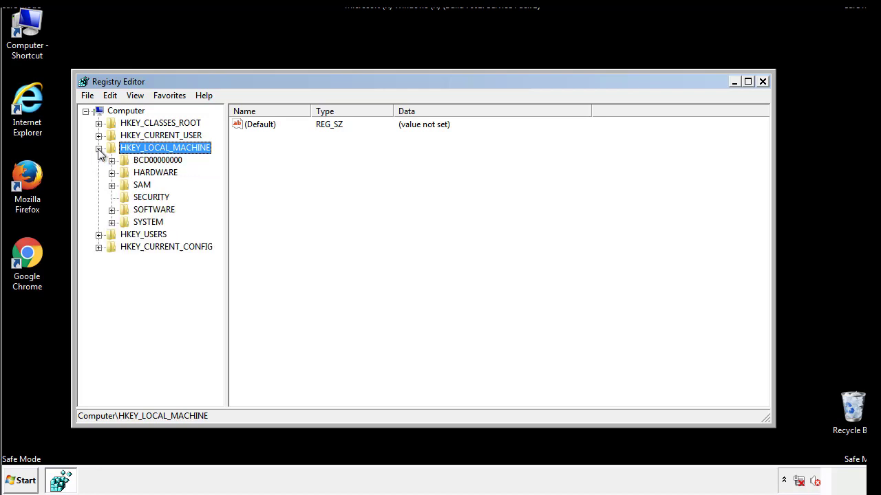
pyautogui.click(111, 211)
pyautogui.scroll(-1, 217, 207)
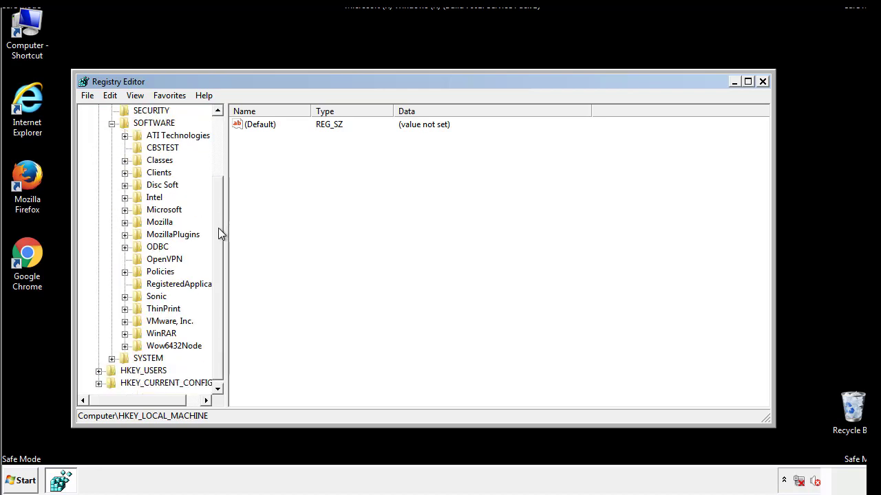
pyautogui.click(124, 210)
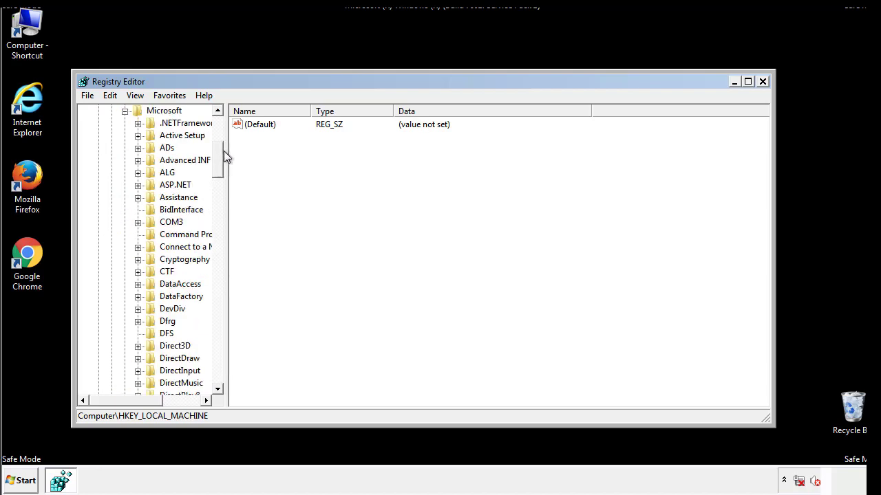
pyautogui.moveTo(217, 169); pyautogui.dragTo(219, 354)
pyautogui.click(138, 210)
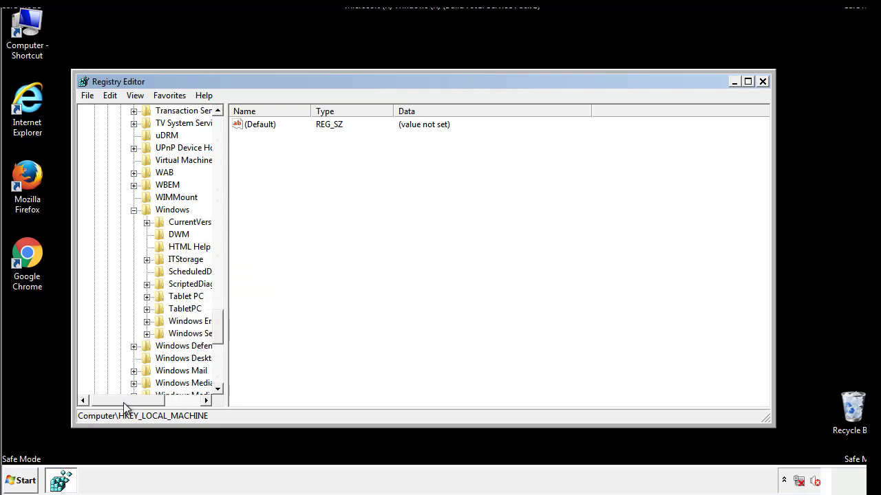
pyautogui.moveTo(124, 401); pyautogui.dragTo(145, 401)
pyautogui.click(113, 222)
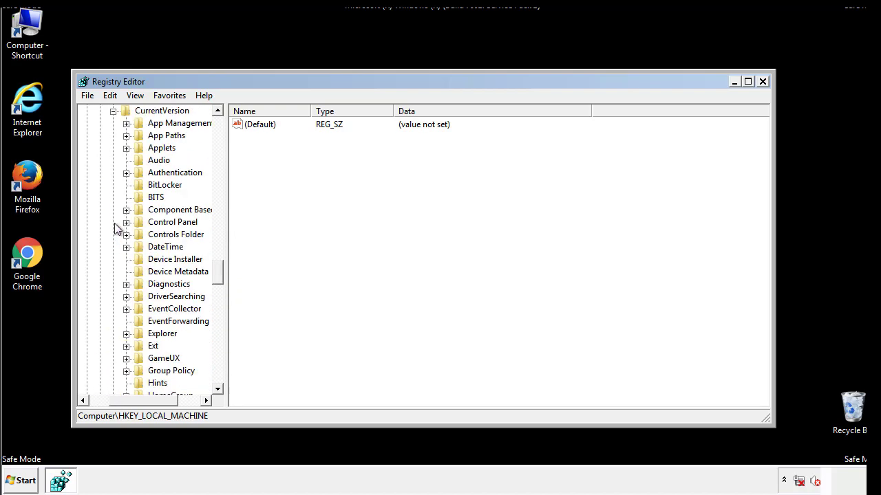
pyautogui.moveTo(223, 272); pyautogui.dragTo(218, 318)
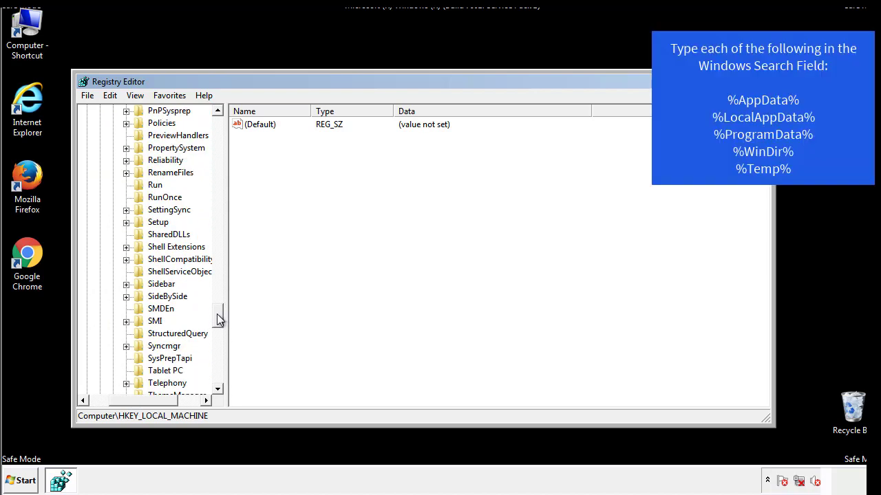
# Delete the tappi.loc value from the HKLM Run key and confirm
pyautogui.click(143, 184)
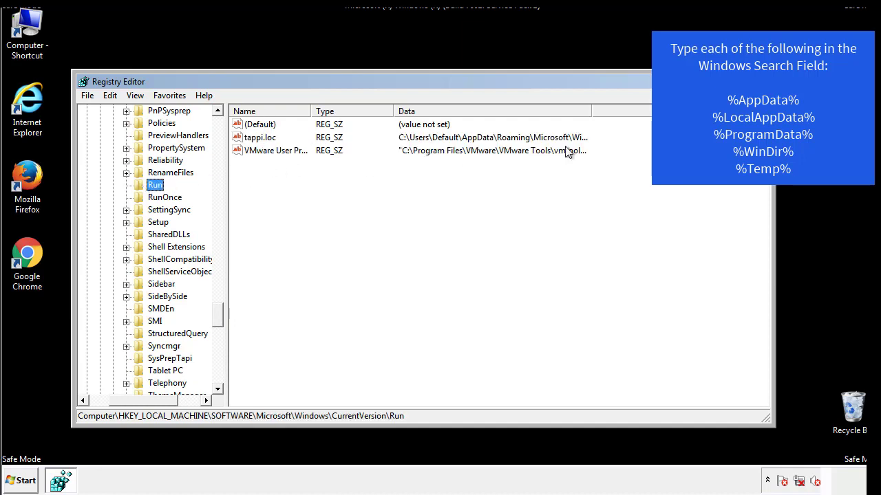
pyautogui.click(259, 139)
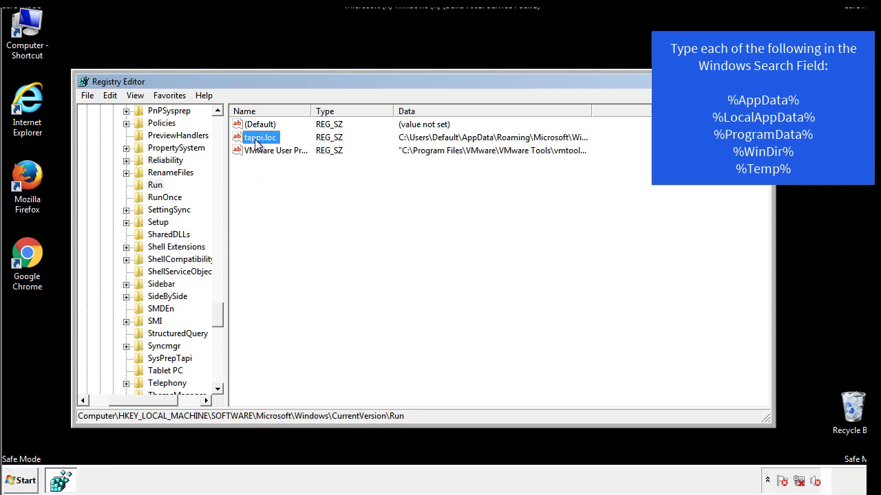
pyautogui.rightClick(253, 140)
pyautogui.click(275, 178)
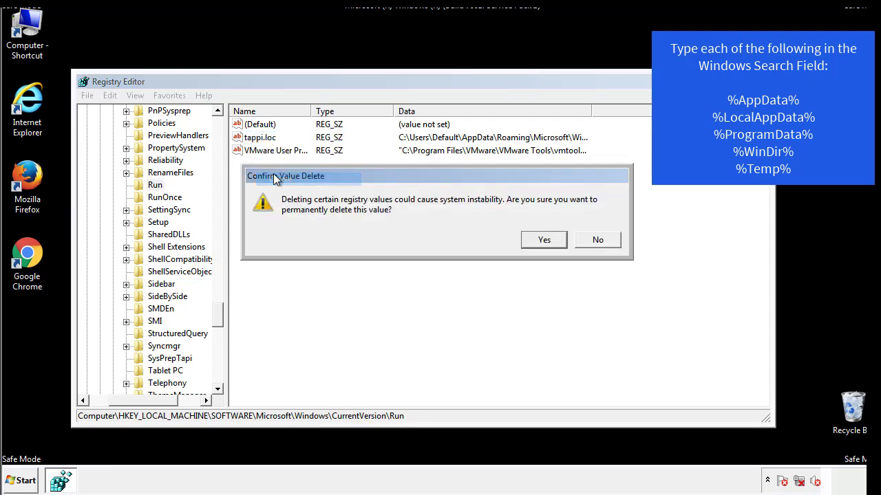
pyautogui.click(537, 244)
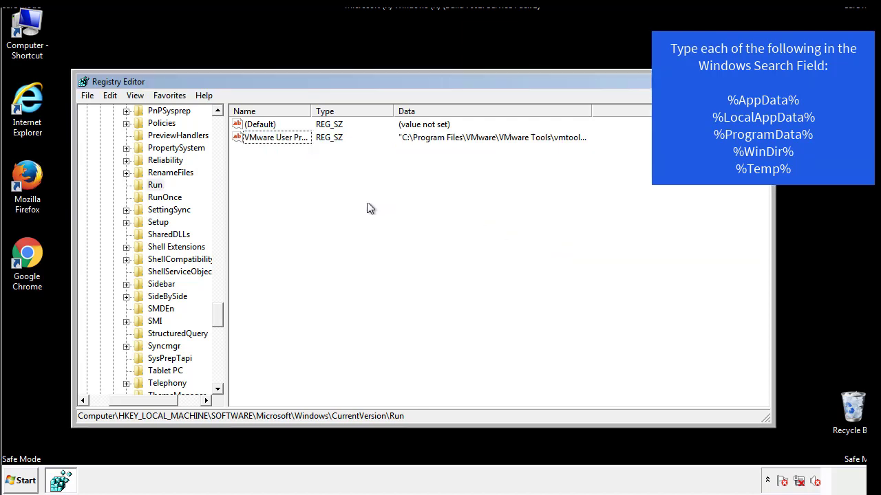
pyautogui.moveTo(218, 311); pyautogui.dragTo(218, 379)
pyautogui.moveTo(149, 403); pyautogui.dragTo(107, 409)
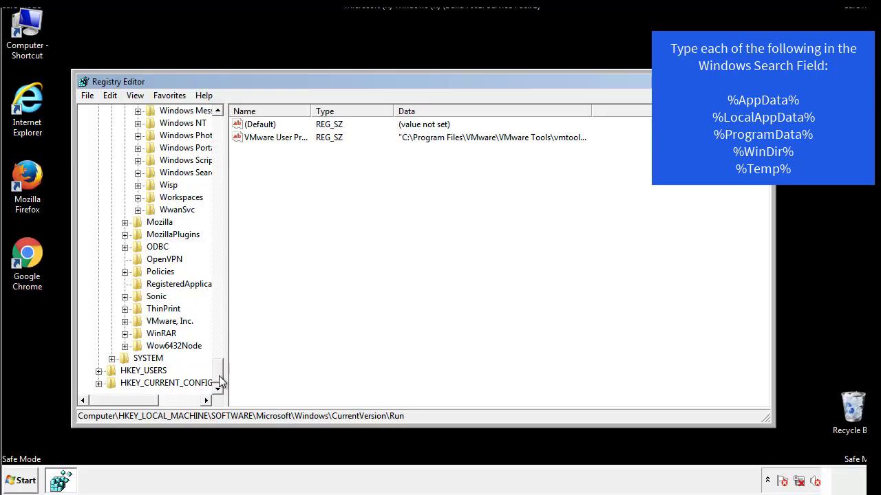
pyautogui.moveTo(219, 378); pyautogui.dragTo(224, 131)
# Collapse HKEY_LOCAL_MACHINE and expand HKEY_CURRENT_USER\Software\Microsoft\Windows\CurrentVersion
pyautogui.click(98, 148)
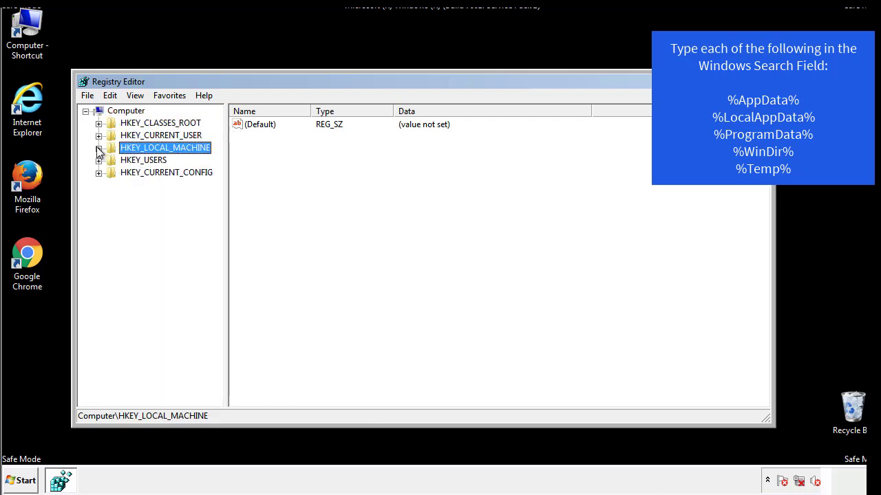
pyautogui.click(99, 136)
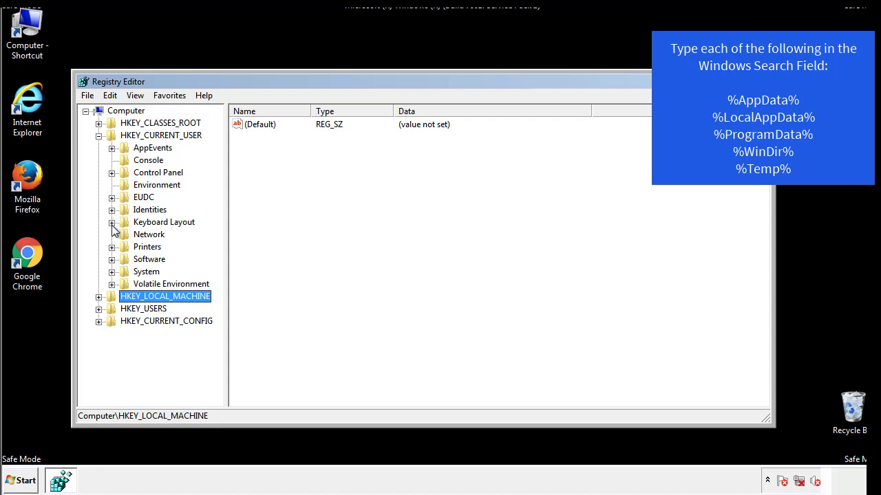
pyautogui.click(112, 260)
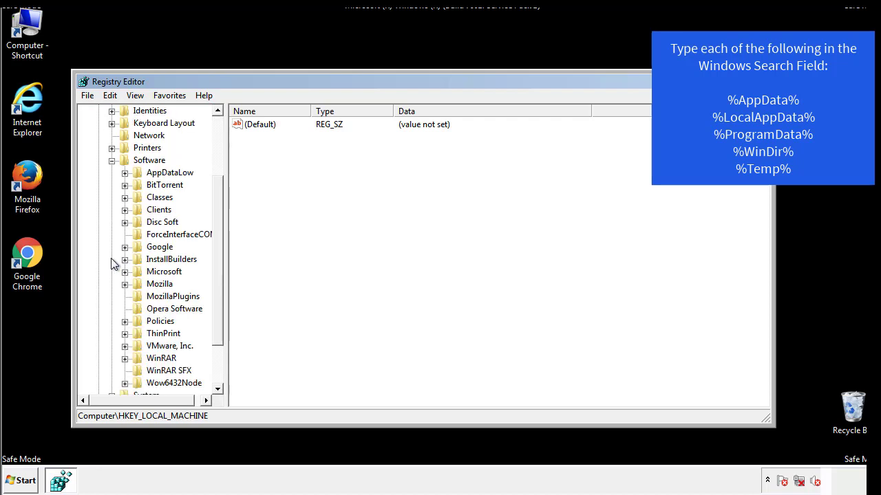
pyautogui.moveTo(216, 249); pyautogui.dragTo(216, 262)
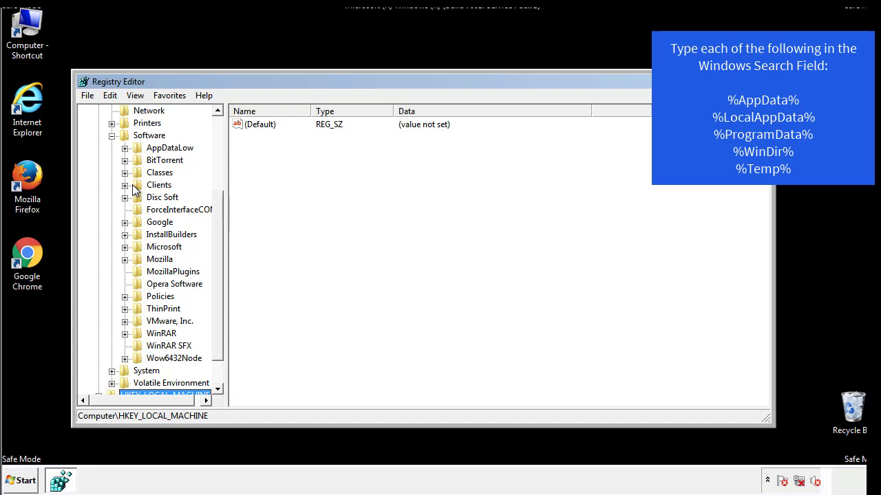
pyautogui.click(125, 247)
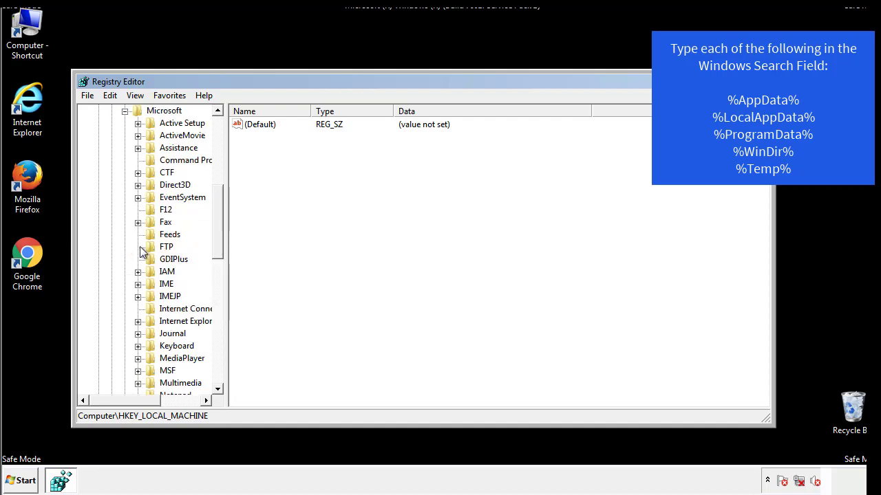
pyautogui.moveTo(219, 207); pyautogui.dragTo(216, 286)
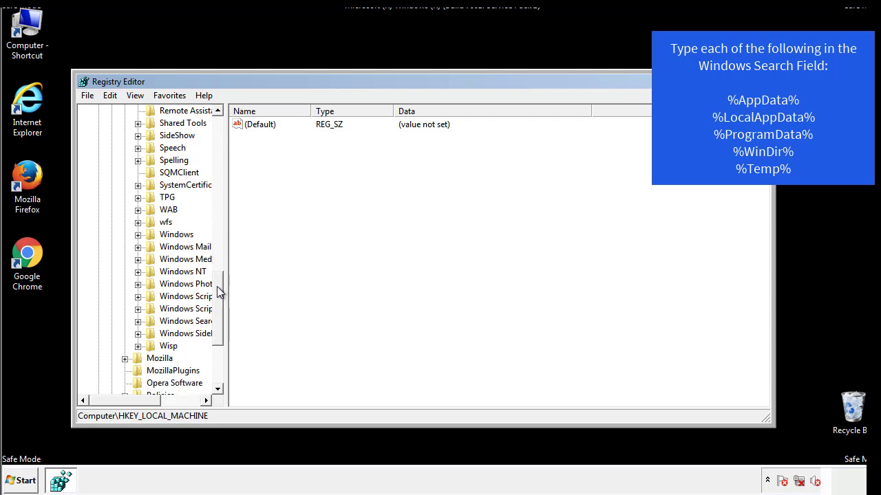
pyautogui.click(137, 235)
pyautogui.click(151, 247)
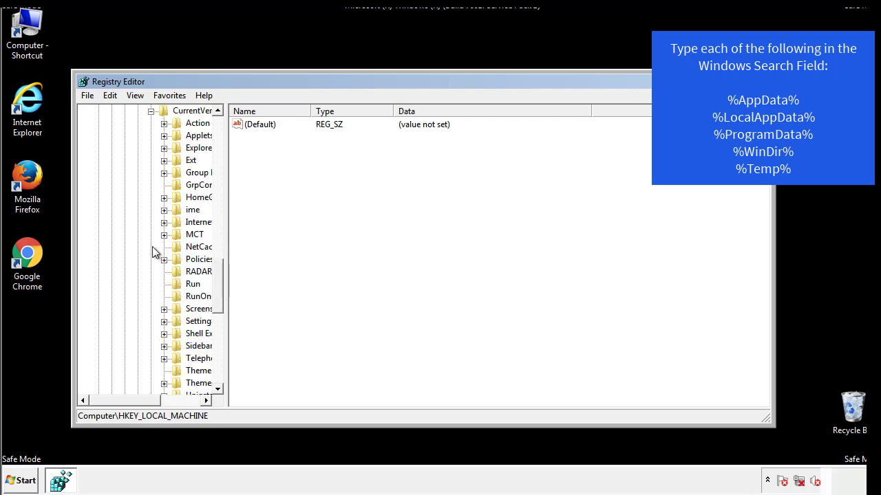
pyautogui.moveTo(133, 403); pyautogui.dragTo(155, 400)
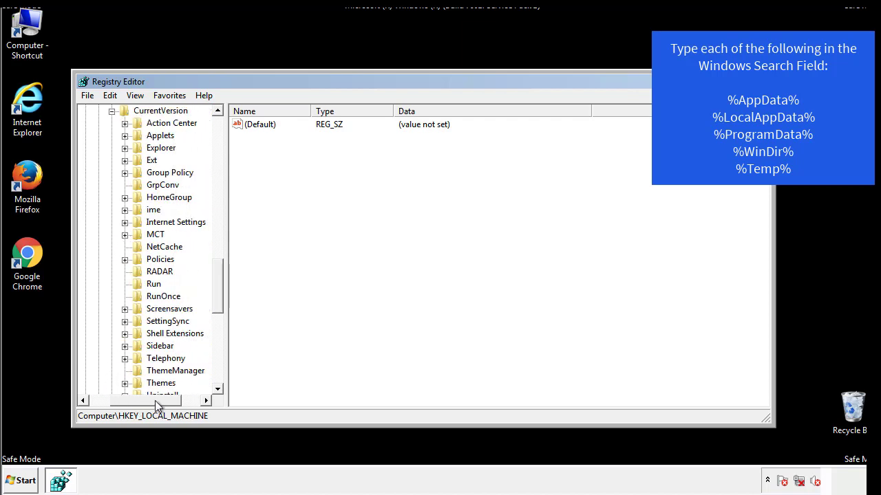
# Inspect the HKCU Run key, which holds only (Default) and DAEMON Tools Lite
pyautogui.click(152, 284)
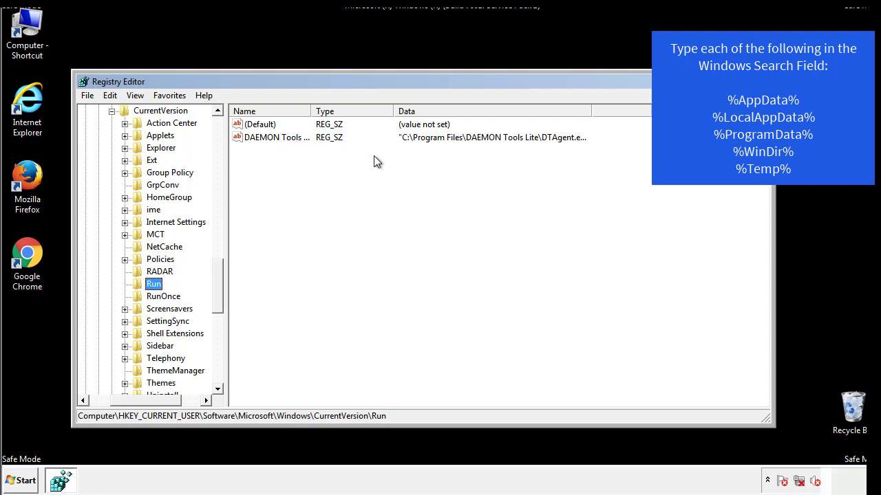
pyautogui.click(403, 163)
pyautogui.moveTo(146, 398); pyautogui.dragTo(128, 399)
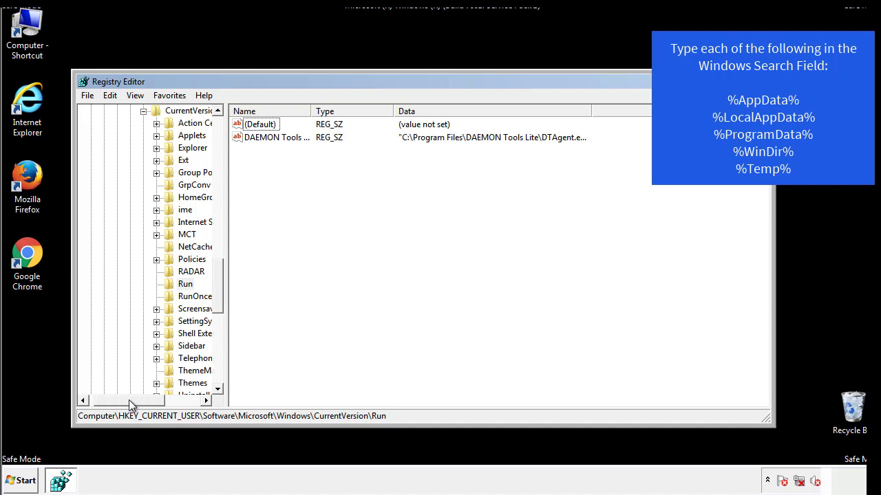
pyautogui.moveTo(221, 298); pyautogui.dragTo(218, 287)
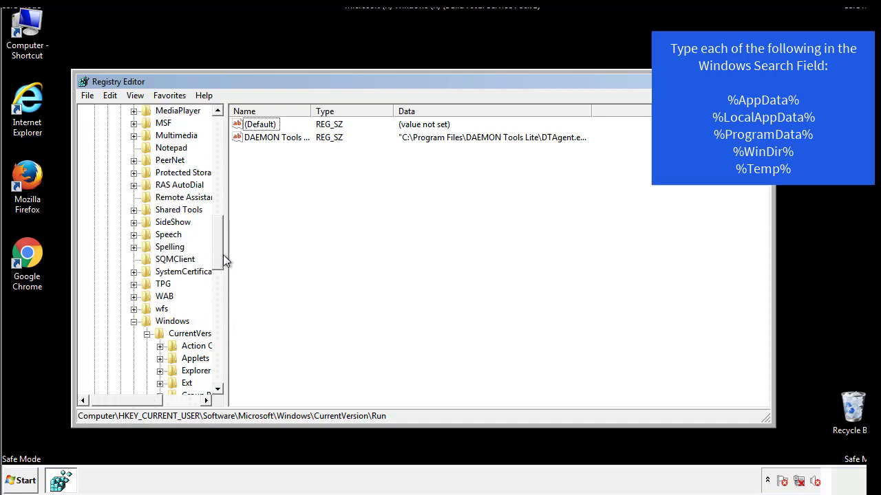
# Collapse the Windows key and search the registry for %temp% with Edit > Find
pyautogui.click(134, 321)
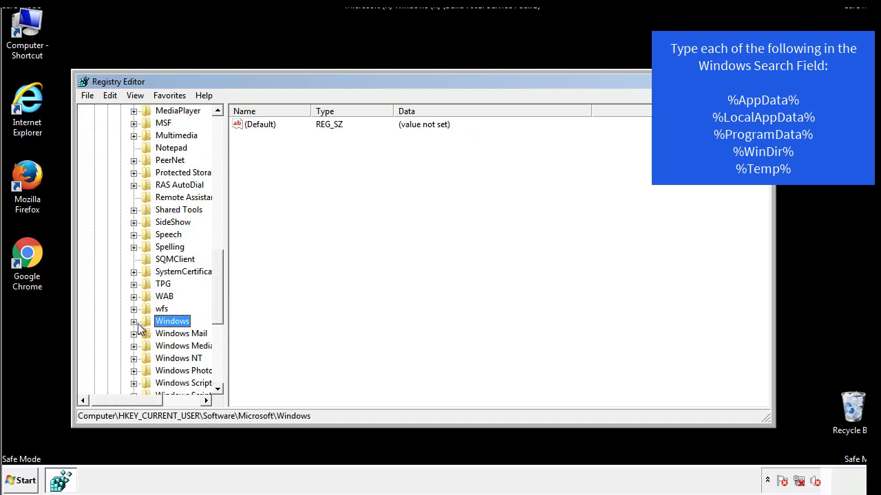
pyautogui.moveTo(221, 306); pyautogui.dragTo(222, 170)
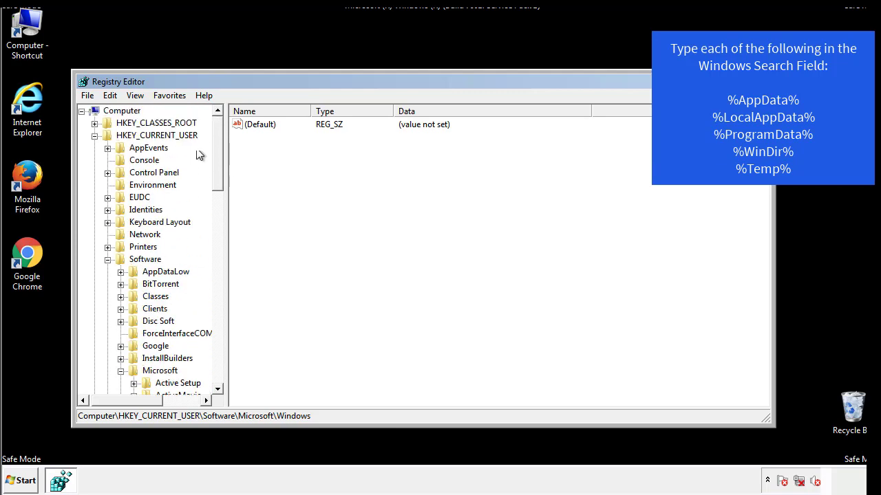
pyautogui.click(112, 96)
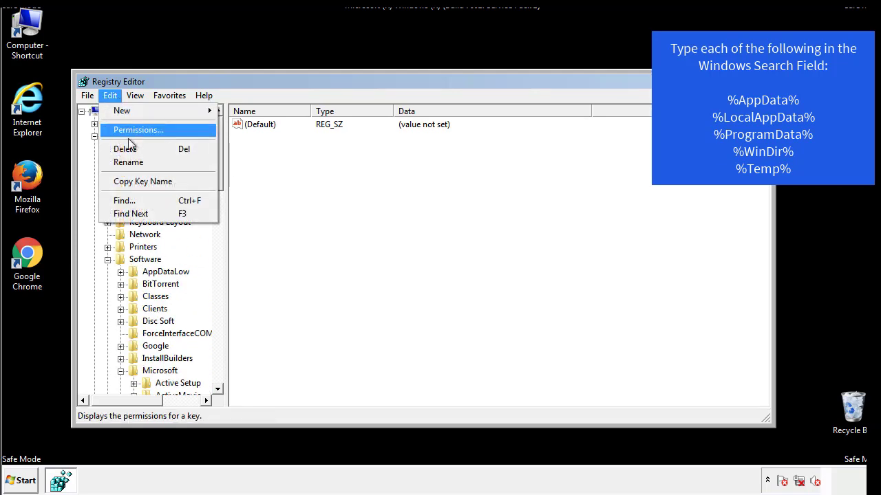
pyautogui.click(124, 200)
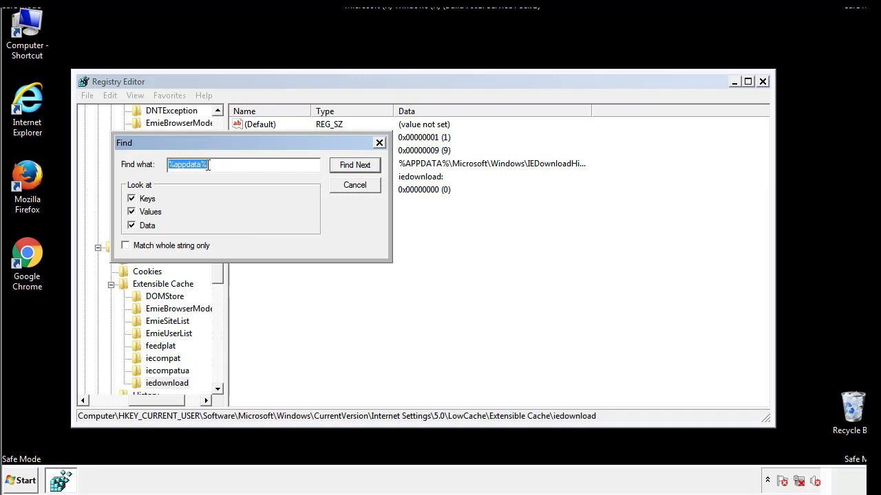
pyautogui.write('%temp%')
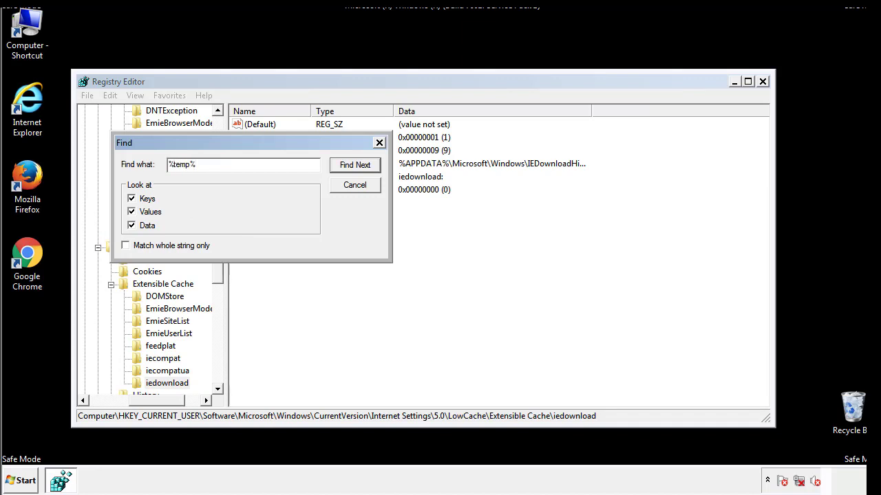
pyautogui.press('Return')
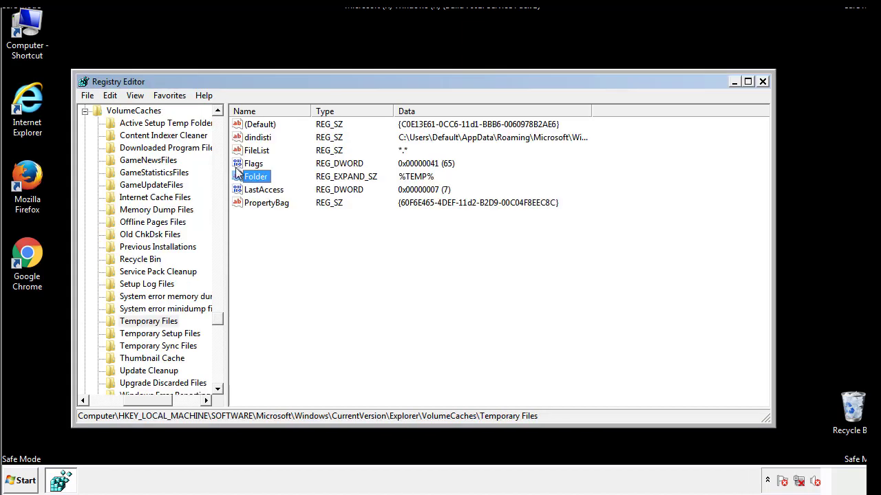
# Delete all Temporary Files values, including dindisti, leaving only (Default)
pyautogui.click(359, 240)
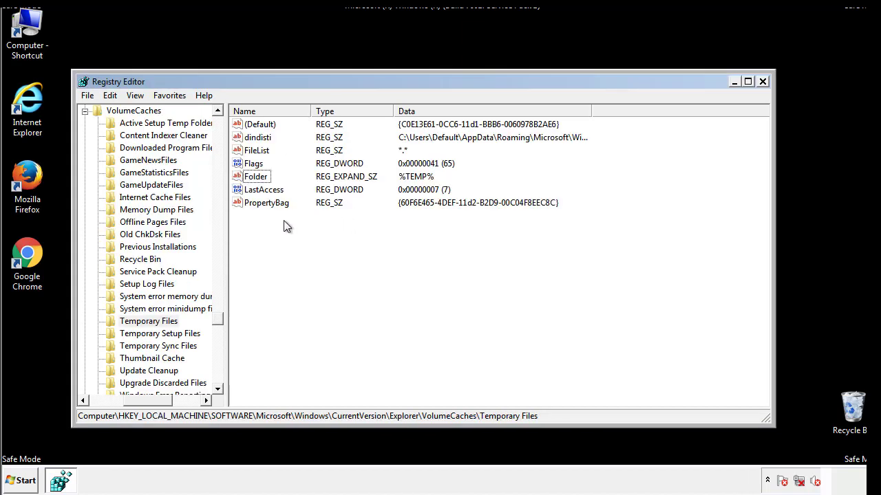
pyautogui.moveTo(282, 220); pyautogui.dragTo(252, 119)
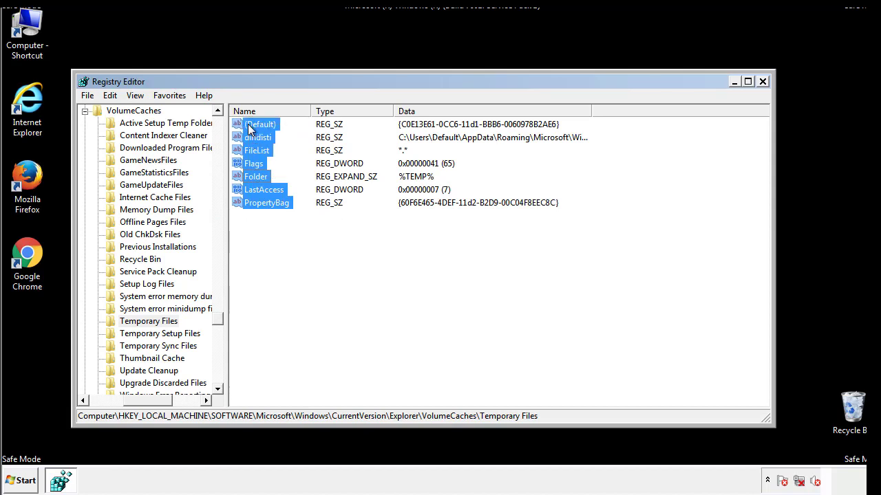
pyautogui.rightClick(249, 130)
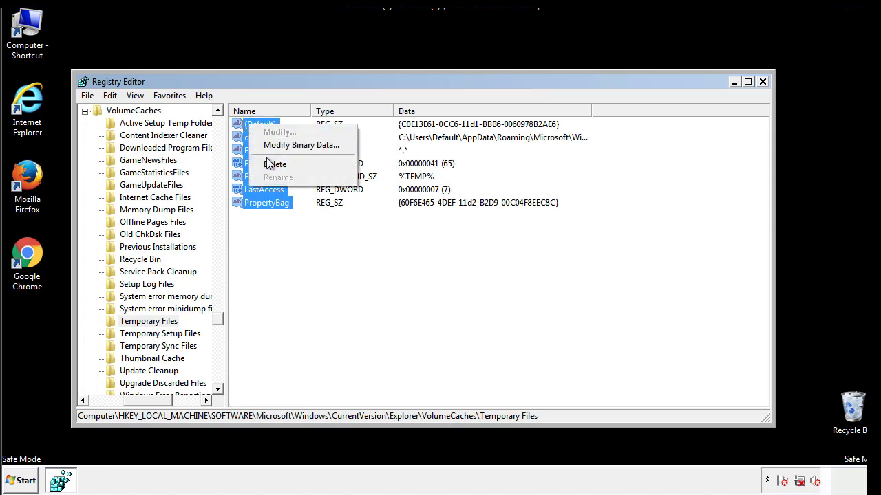
pyautogui.click(269, 165)
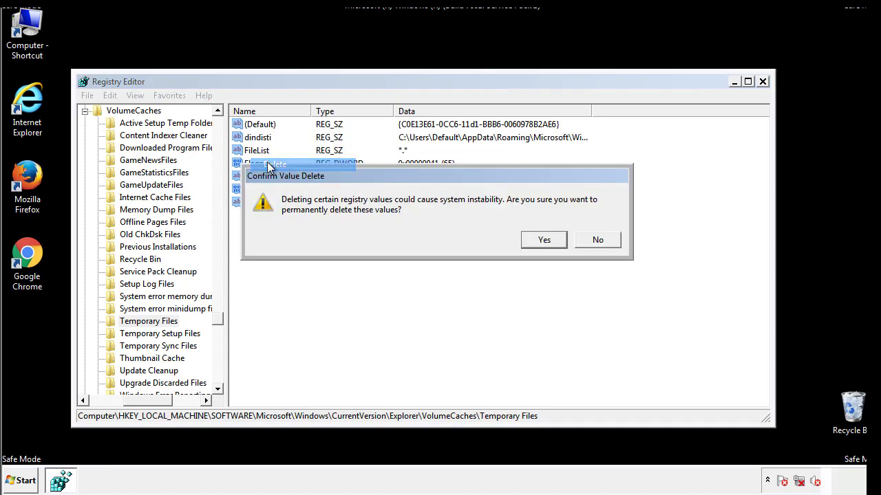
pyautogui.click(547, 239)
pyautogui.click(306, 170)
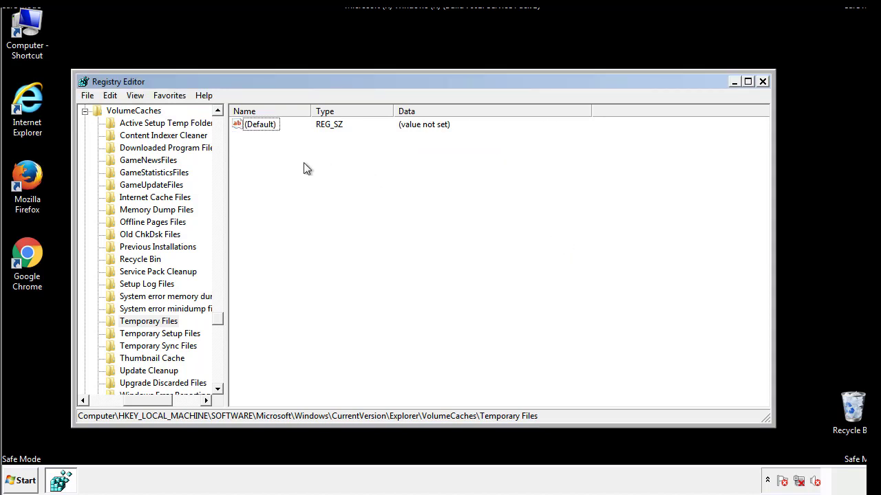
# Close Registry Editor and launch System Configuration by searching 'msconfig' from Start
pyautogui.click(764, 82)
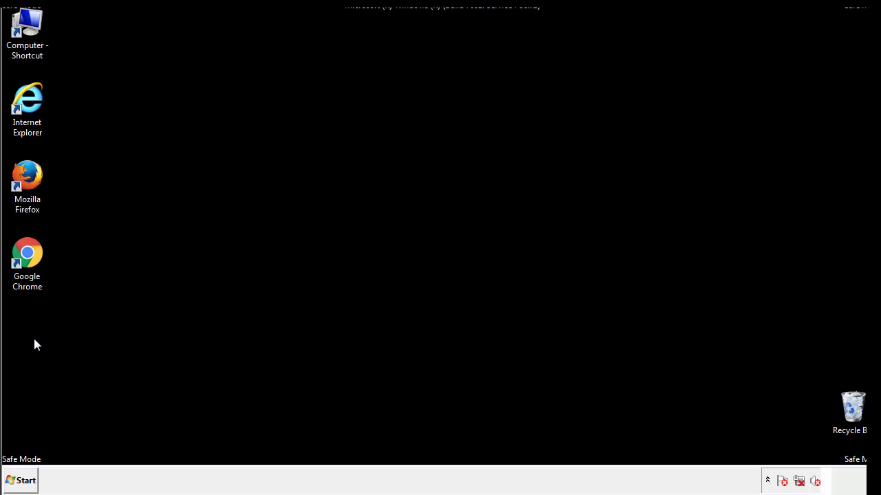
pyautogui.click(19, 481)
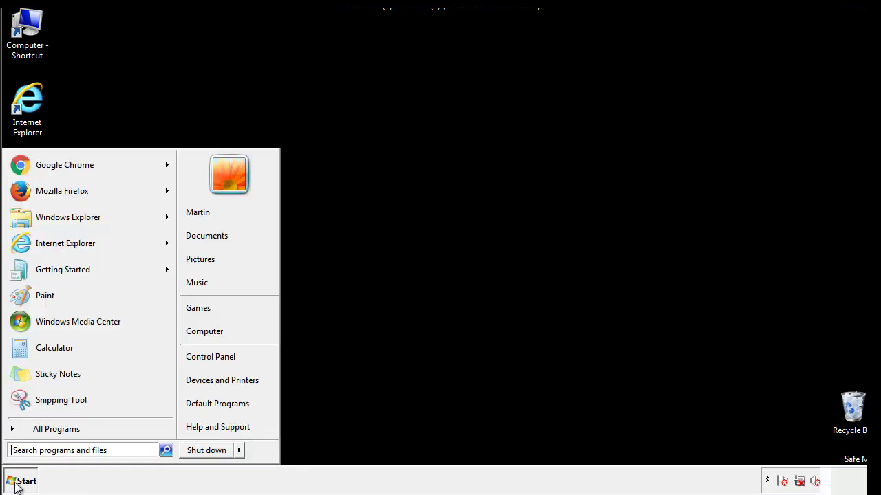
pyautogui.click(47, 450)
pyautogui.write('mscon')
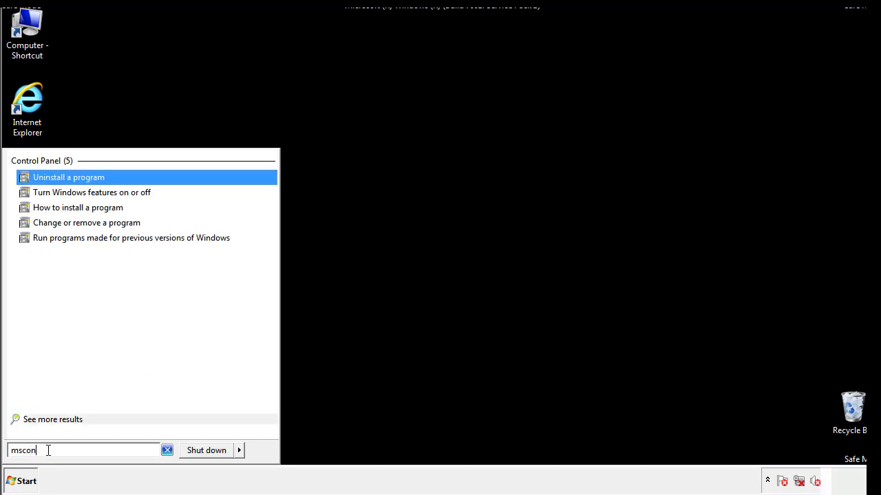
pyautogui.write('fig')
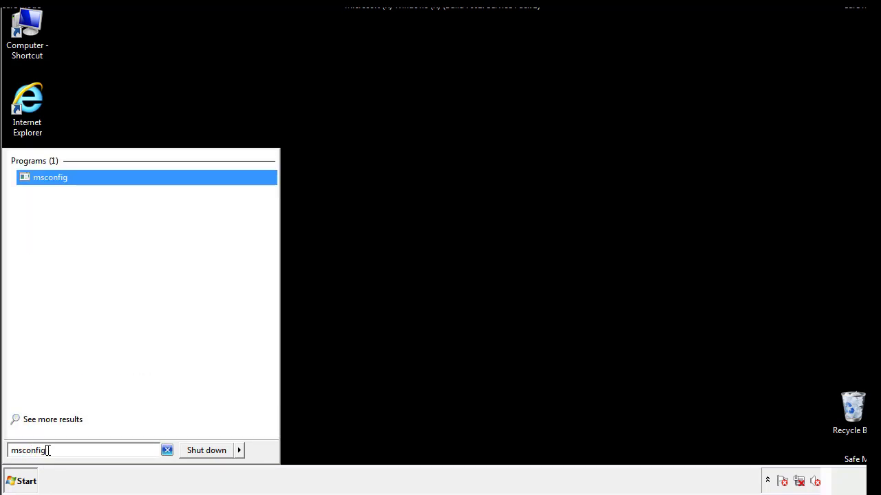
pyautogui.press('Return')
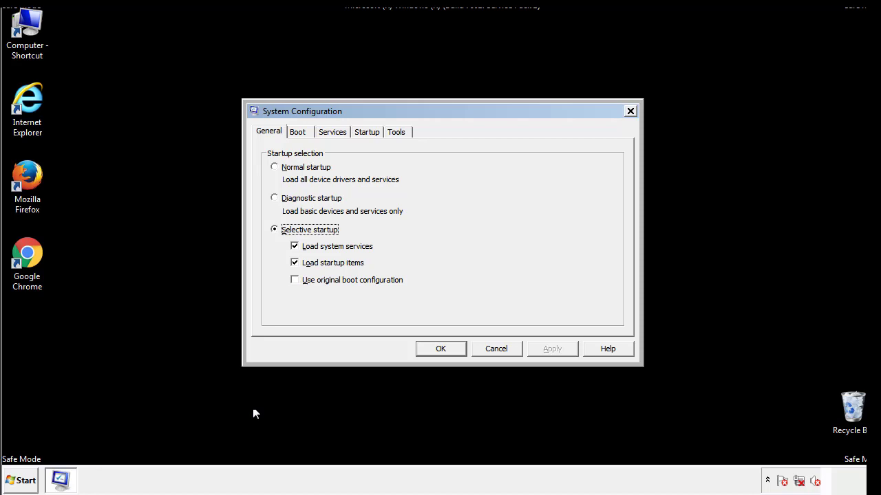
# Uncheck Safe boot on the Boot tab, apply the change, and restart now
pyautogui.click(300, 132)
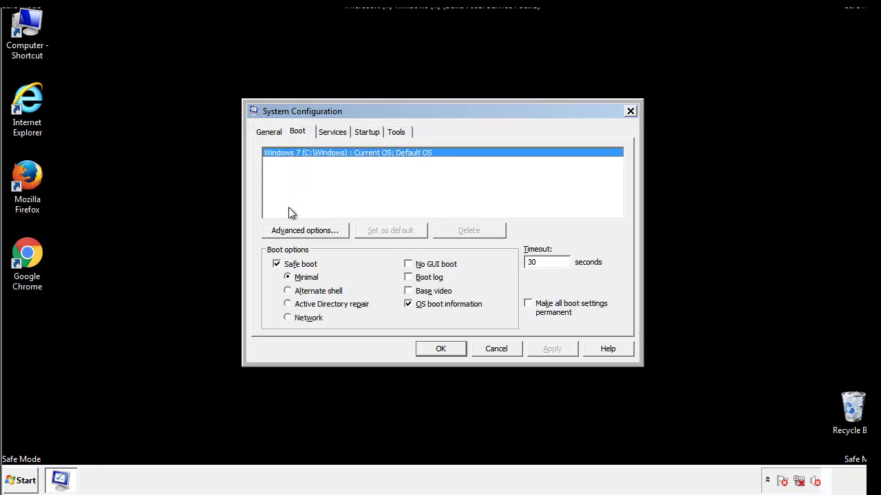
pyautogui.click(278, 265)
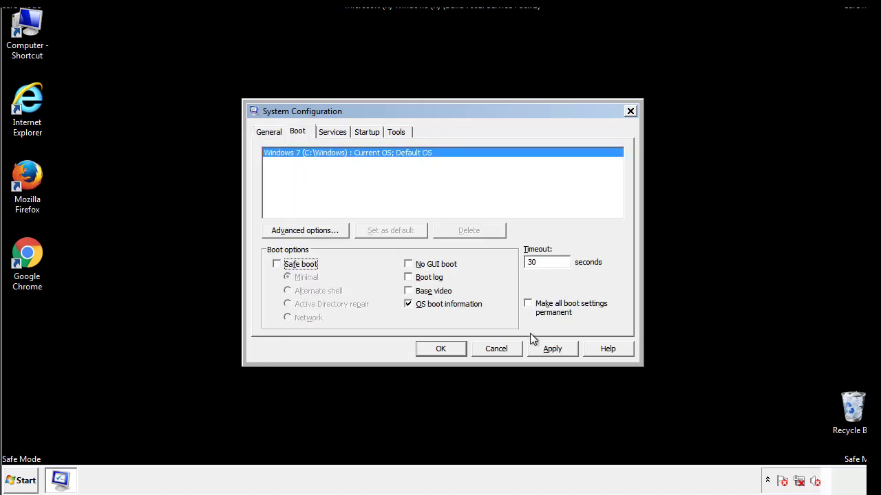
pyautogui.click(554, 348)
pyautogui.click(437, 350)
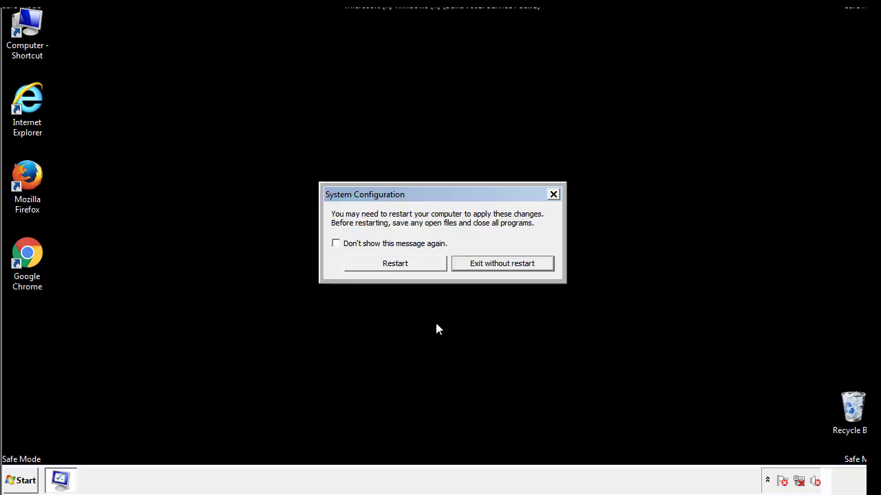
pyautogui.click(407, 269)
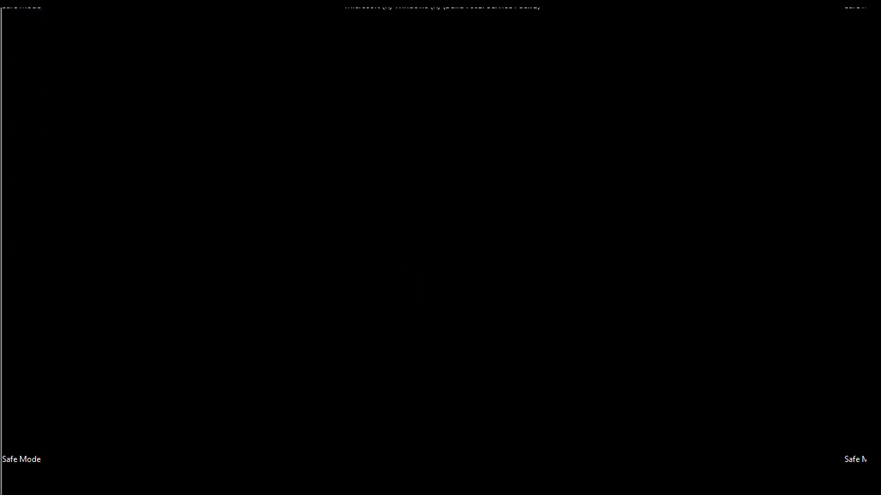